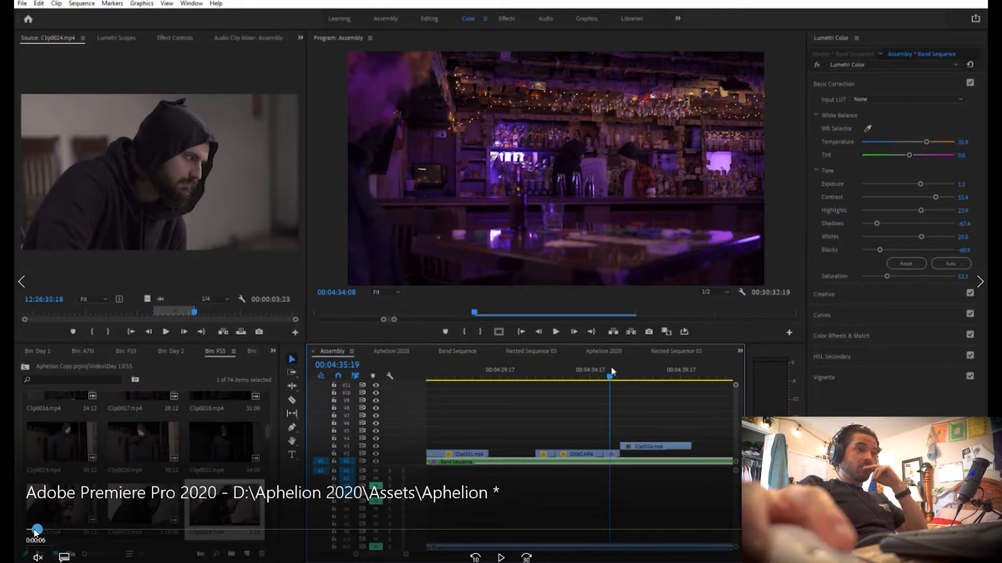
pyautogui.moveTo(35, 531); pyautogui.dragTo(38, 532)
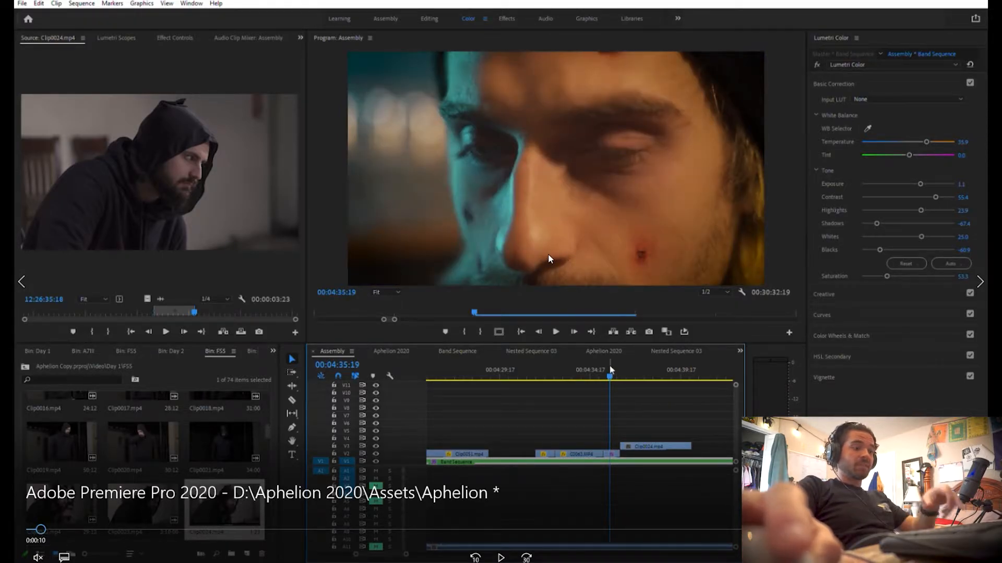
pyautogui.press('space')
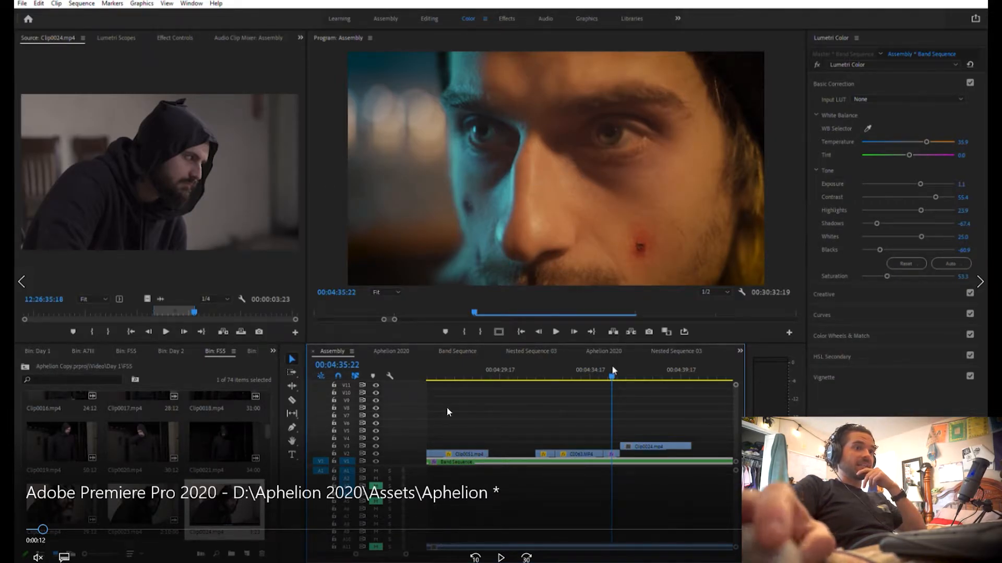
pyautogui.moveTo(44, 530); pyautogui.dragTo(39, 532)
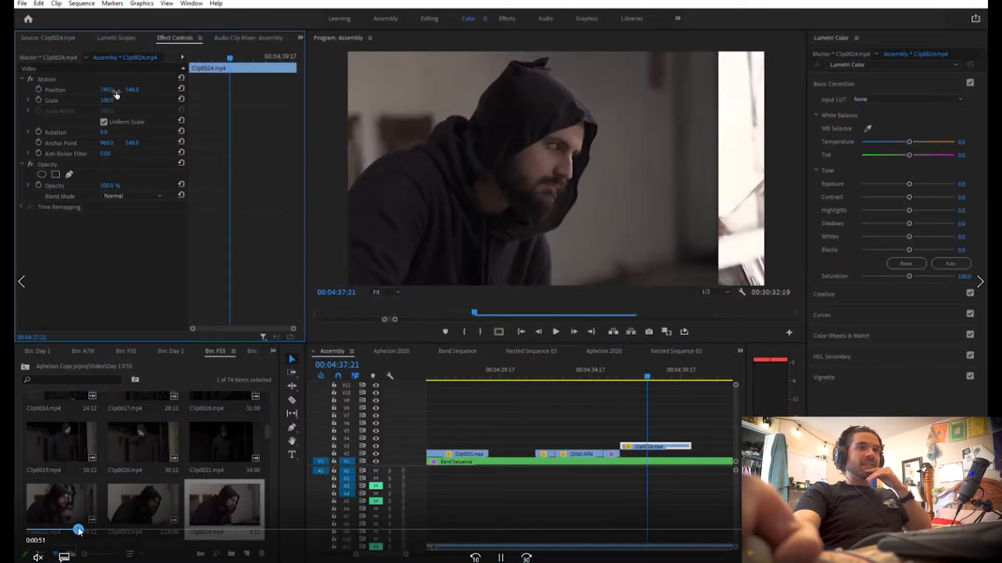
# Inspect the hooded man's shot enlarged in the program monitor and at a neighbouring frame of the Assembly sequence
pyautogui.press('`')
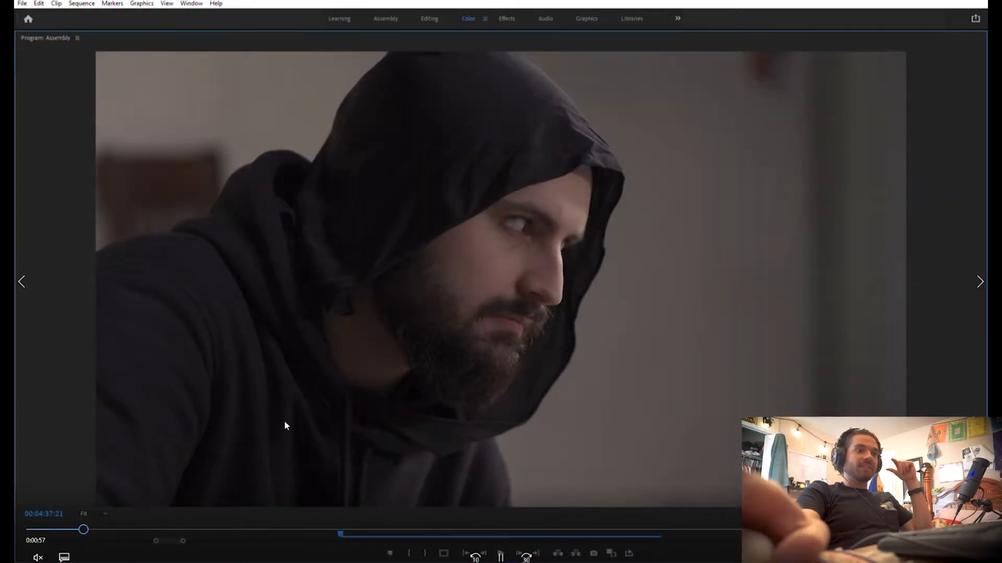
pyautogui.press('`')
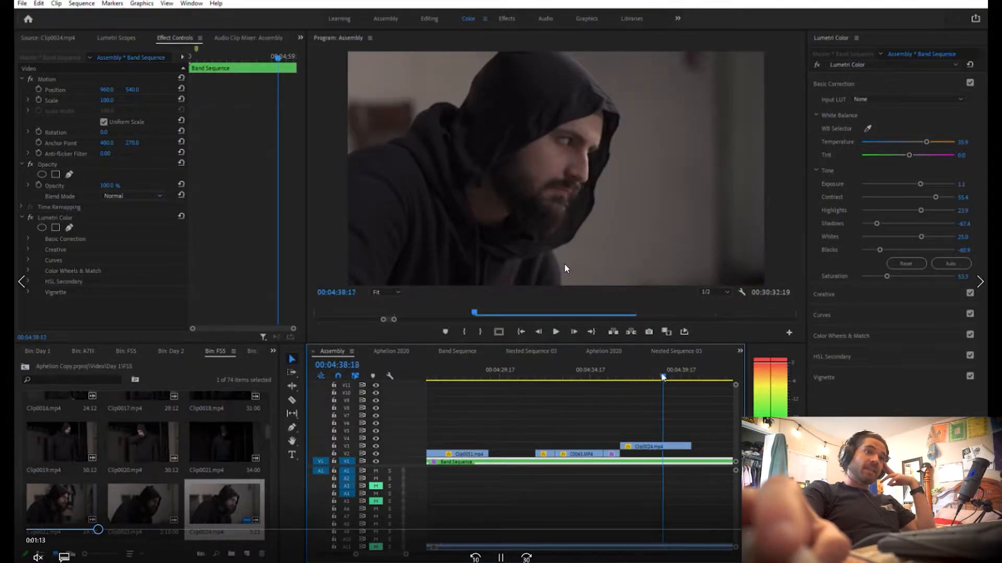
pyautogui.moveTo(663, 375); pyautogui.dragTo(661, 374)
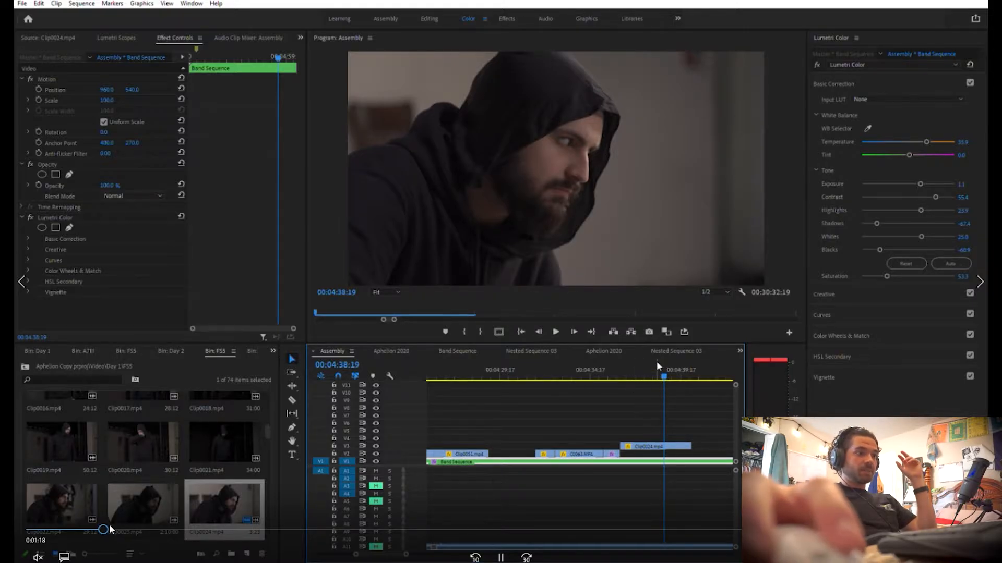
pyautogui.moveTo(106, 529)
pyautogui.mouseDown()
pyautogui.moveTo(164, 530)
pyautogui.moveTo(89, 531)
pyautogui.mouseUp()
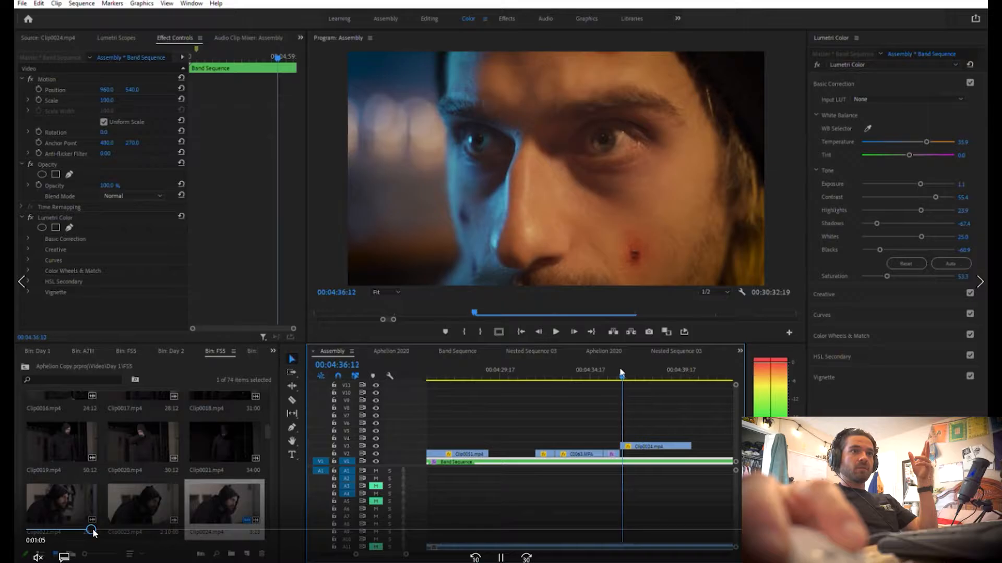
pyautogui.moveTo(92, 531); pyautogui.dragTo(143, 533)
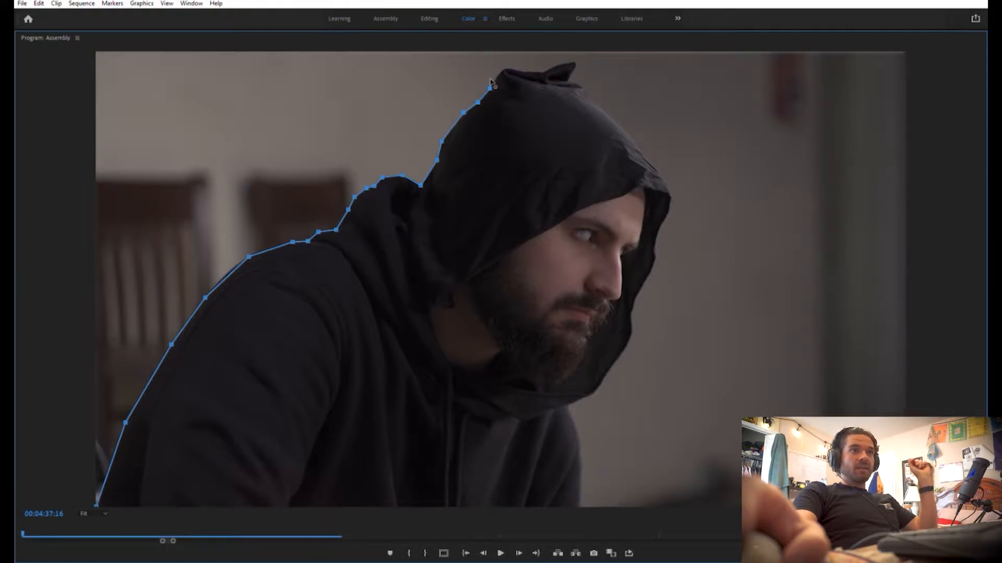
pyautogui.moveTo(398, 235)
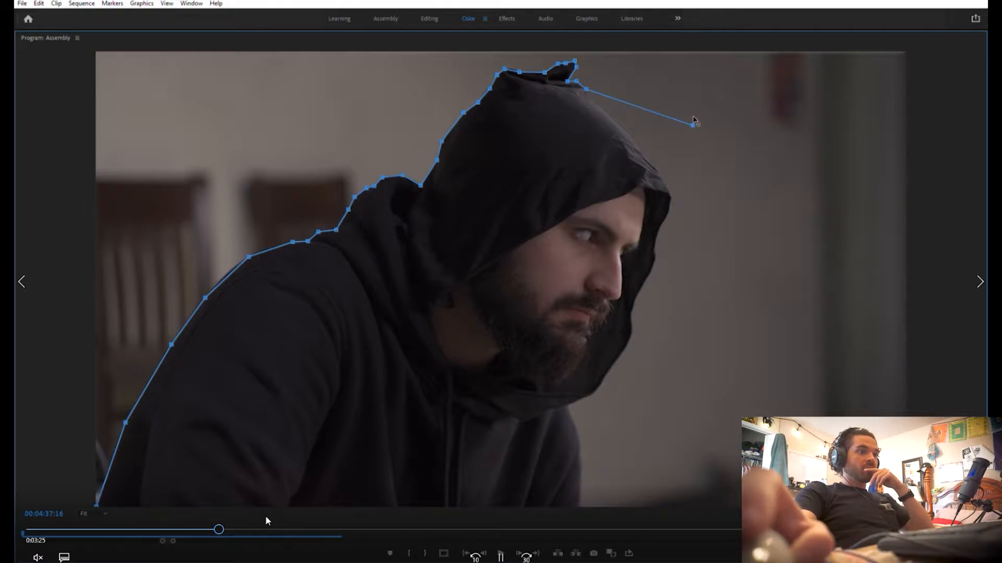
pyautogui.click(222, 529)
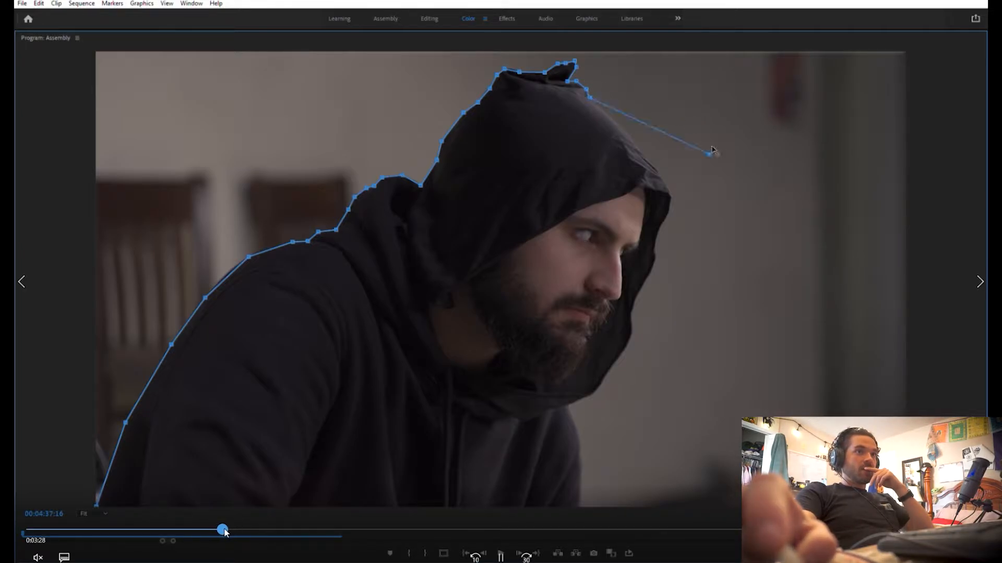
pyautogui.moveTo(227, 532); pyautogui.dragTo(312, 520)
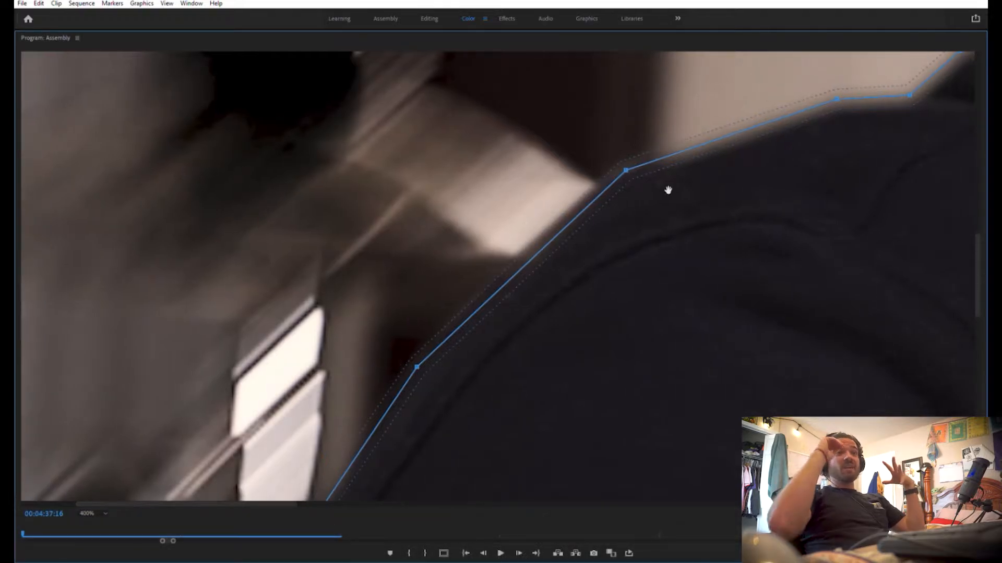
# Add and adjust mask points along the lower back edge of the hooded man so the outline follows his hoodie
pyautogui.moveTo(976, 333); pyautogui.dragTo(974, 412)
pyautogui.moveTo(322, 496); pyautogui.dragTo(156, 501)
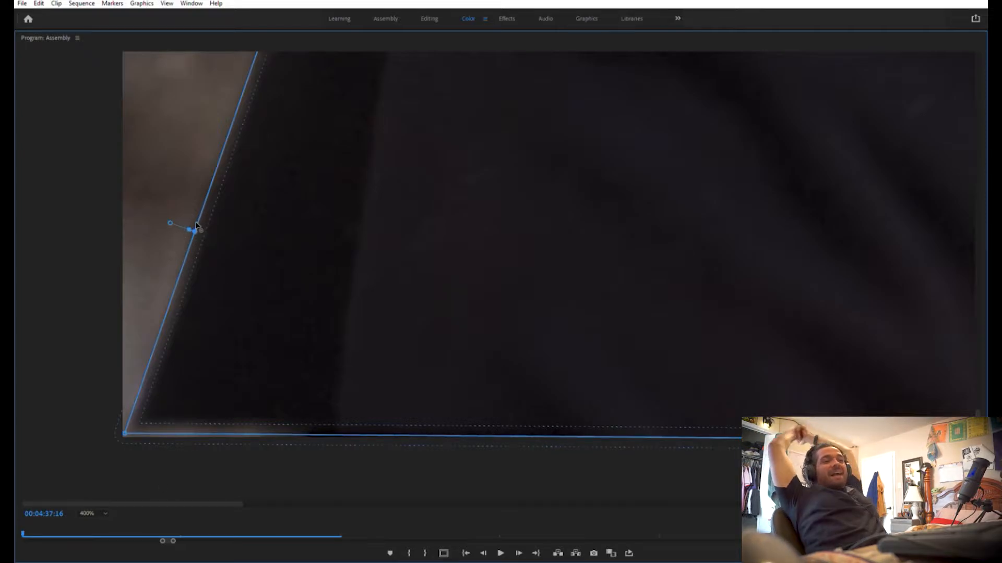
pyautogui.moveTo(192, 239); pyautogui.dragTo(187, 213)
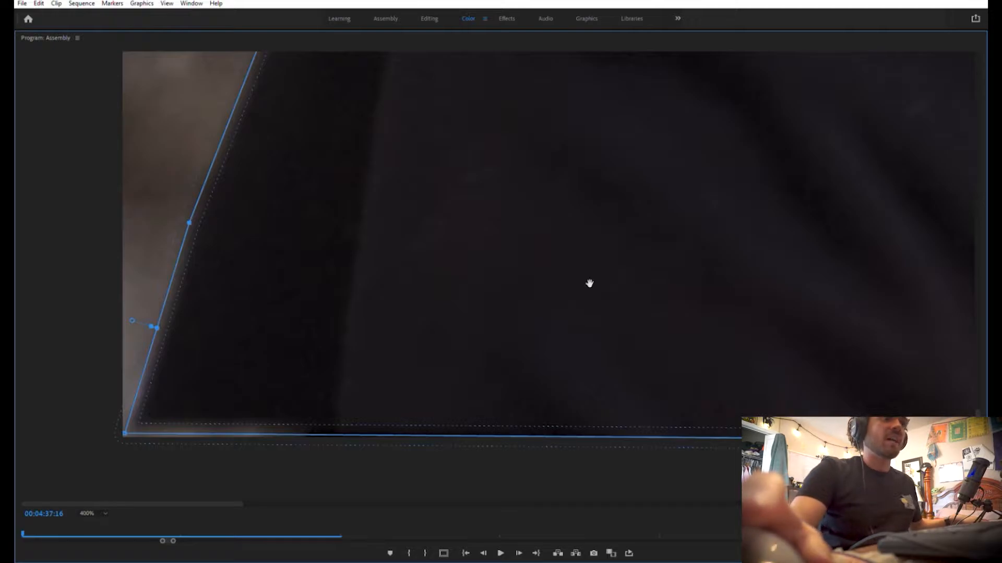
pyautogui.moveTo(978, 457); pyautogui.dragTo(978, 425)
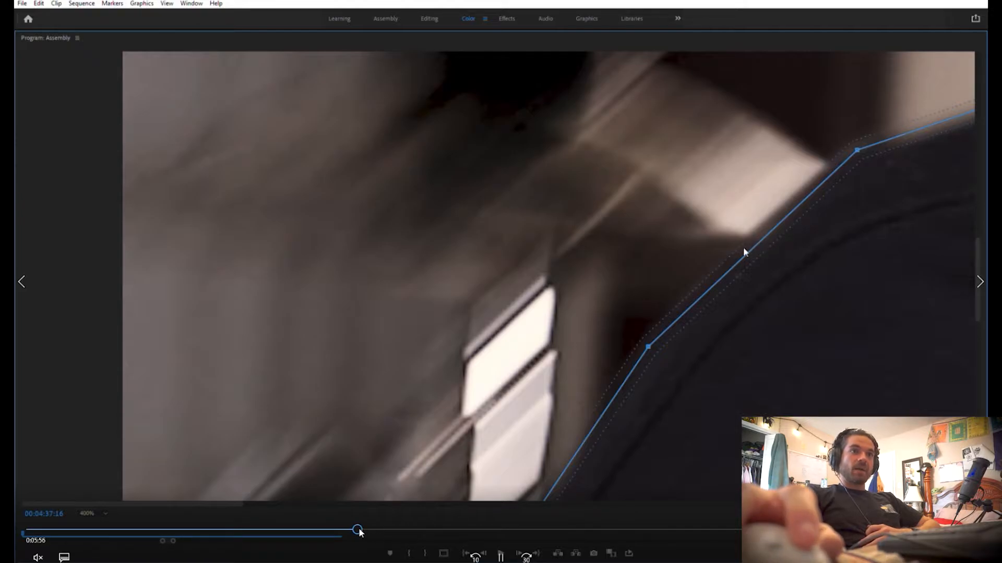
pyautogui.moveTo(360, 530); pyautogui.dragTo(405, 534)
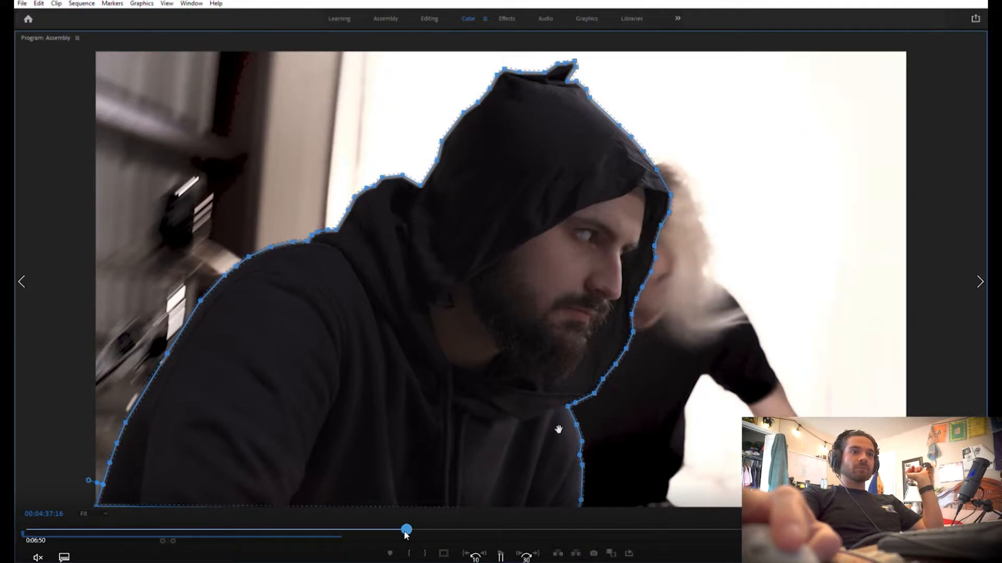
pyautogui.moveTo(406, 529)
pyautogui.mouseDown()
pyautogui.moveTo(432, 529)
pyautogui.moveTo(422, 529)
pyautogui.mouseUp()
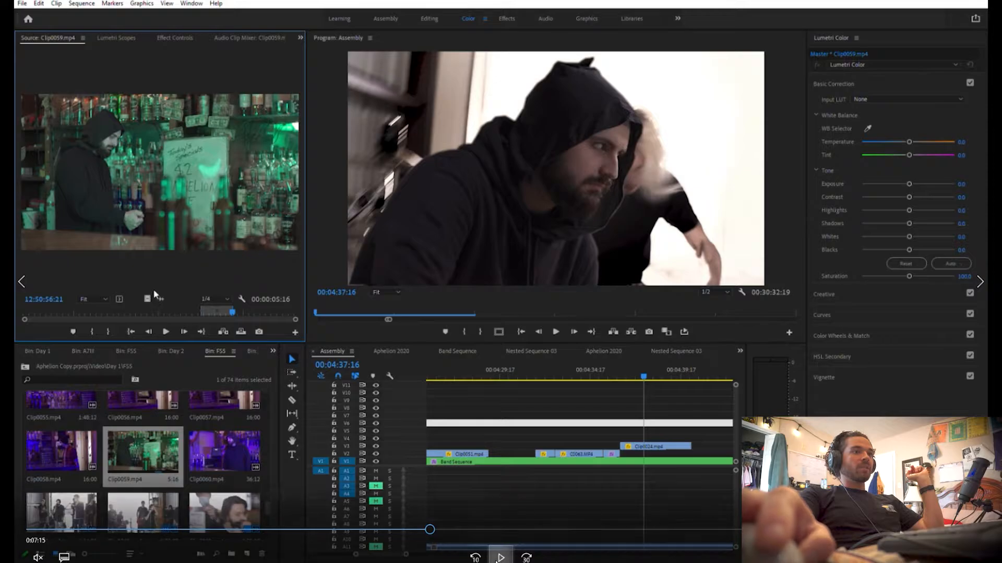
pyautogui.press('space')
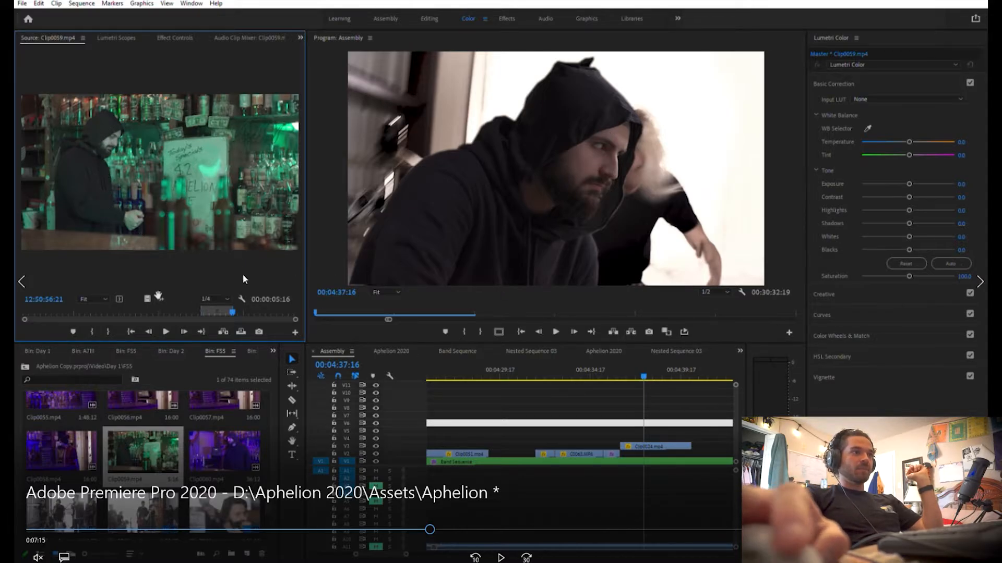
pyautogui.click(501, 558)
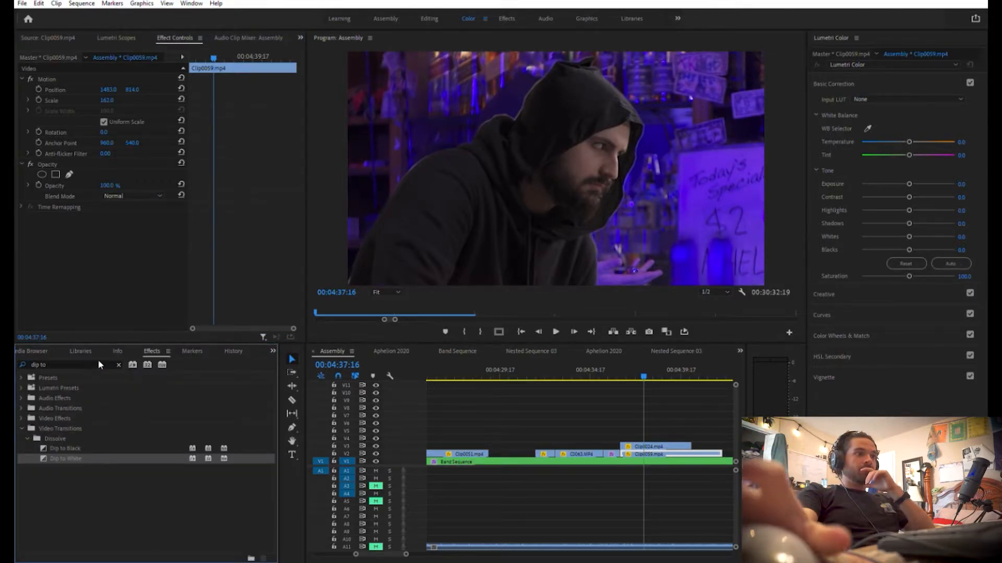
# Set the opacity mask of Clip0024.mp4 to a feather of 28 and an expansion of -3
pyautogui.moveTo(496, 219)
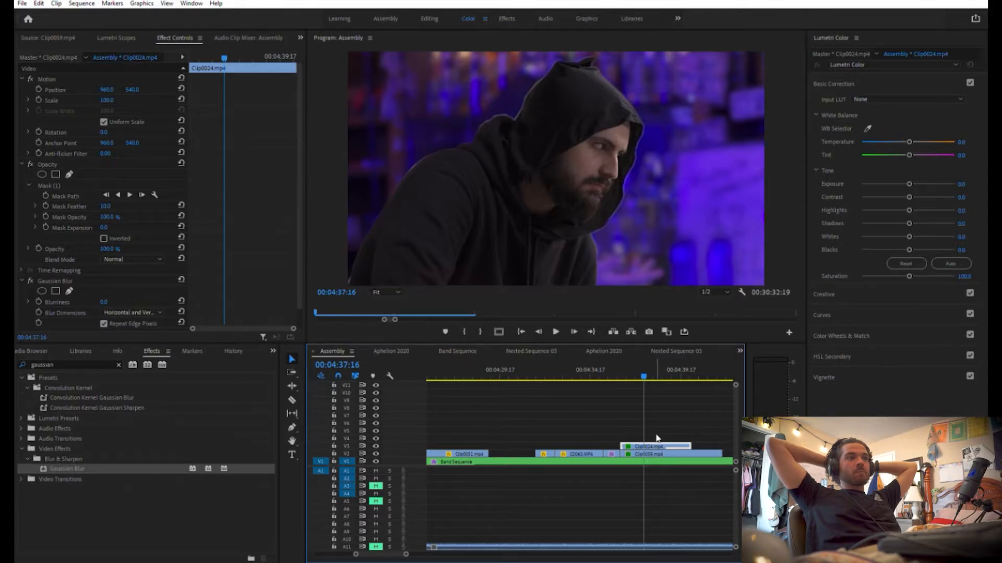
pyautogui.moveTo(105, 207); pyautogui.dragTo(102, 227)
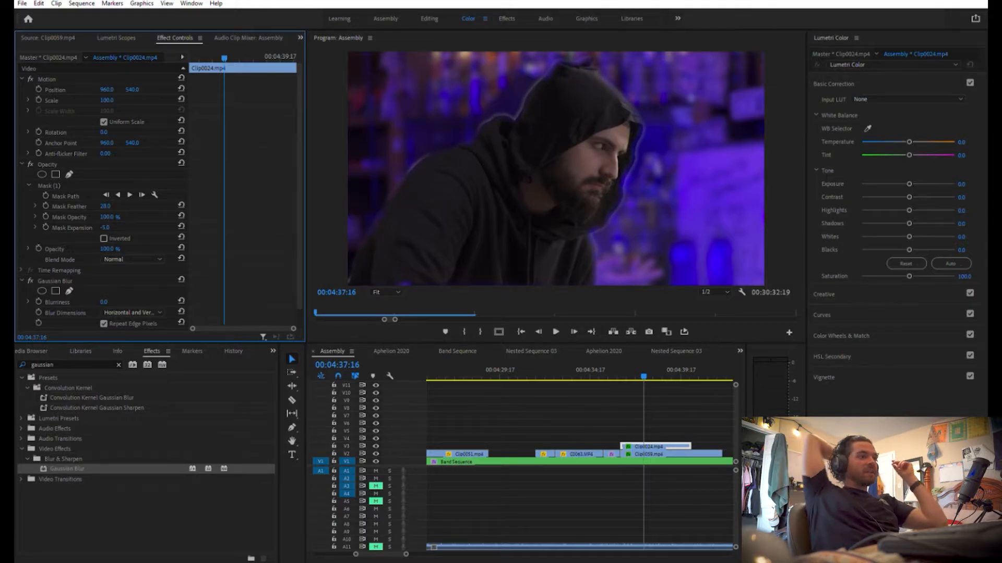
pyautogui.moveTo(100, 227); pyautogui.dragTo(103, 227)
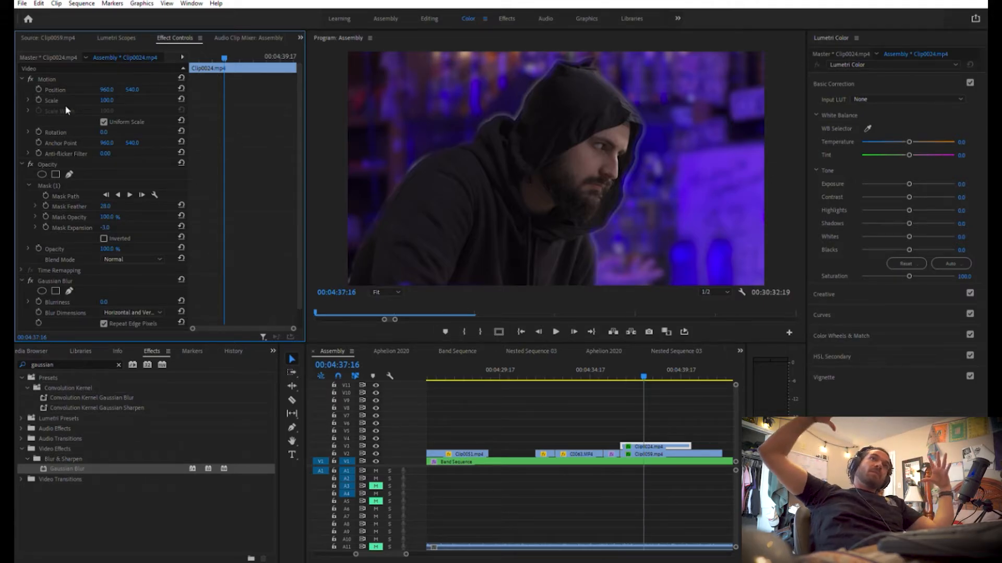
# Scale Clip0024.mp4 to 121, position it at 875, 512, and set its mask feather to 0
pyautogui.moveTo(107, 100); pyautogui.dragTo(63, 89)
pyautogui.moveTo(134, 89)
pyautogui.mouseDown()
pyautogui.moveTo(96, 90)
pyautogui.moveTo(142, 85)
pyautogui.mouseUp()
pyautogui.moveTo(124, 223)
pyautogui.mouseDown()
pyautogui.moveTo(112, 223)
pyautogui.moveTo(120, 224)
pyautogui.mouseUp()
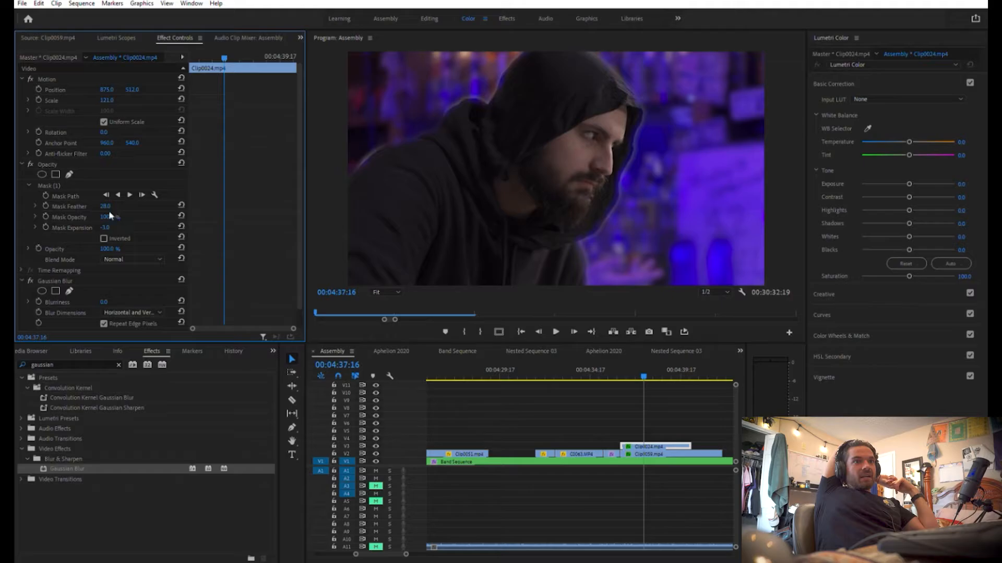
pyautogui.moveTo(109, 200); pyautogui.dragTo(98, 201)
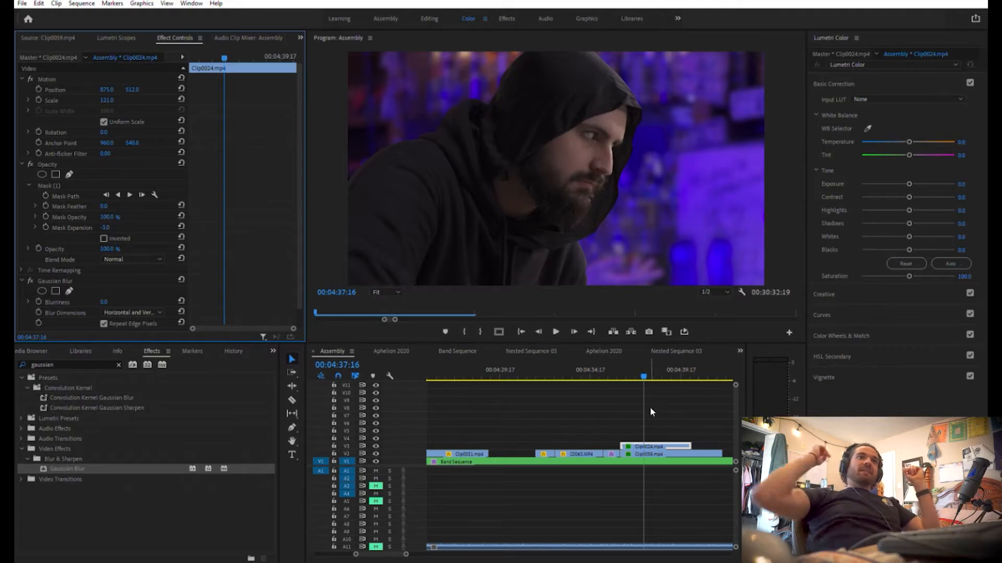
# Shift the white balance of Clip0024.mp4 to match the purple bar, with temperature -92.4 and tint 48.9
pyautogui.click(668, 443)
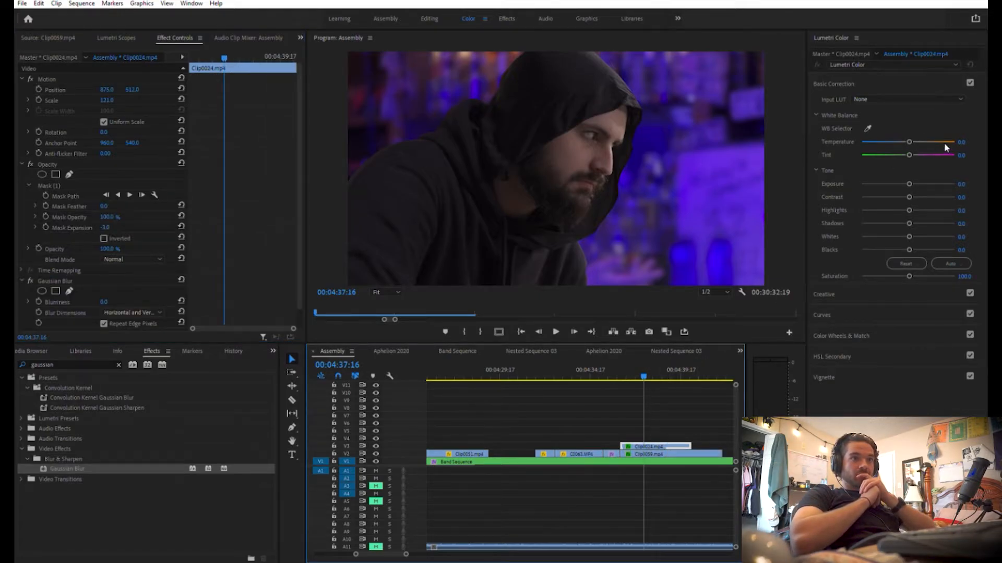
pyautogui.moveTo(909, 142); pyautogui.dragTo(881, 140)
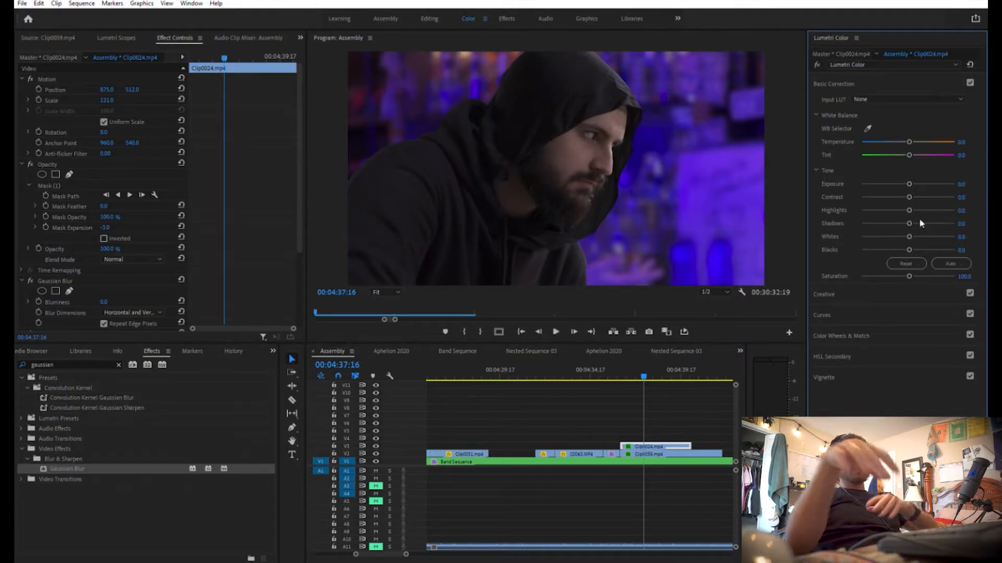
pyautogui.moveTo(909, 155); pyautogui.dragTo(869, 131)
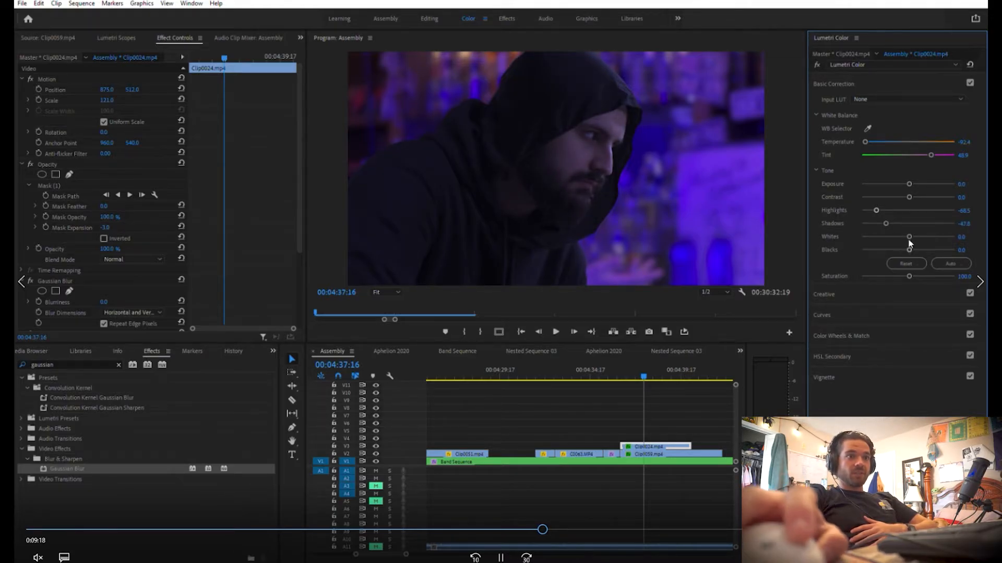
pyautogui.moveTo(545, 533); pyautogui.dragTo(556, 534)
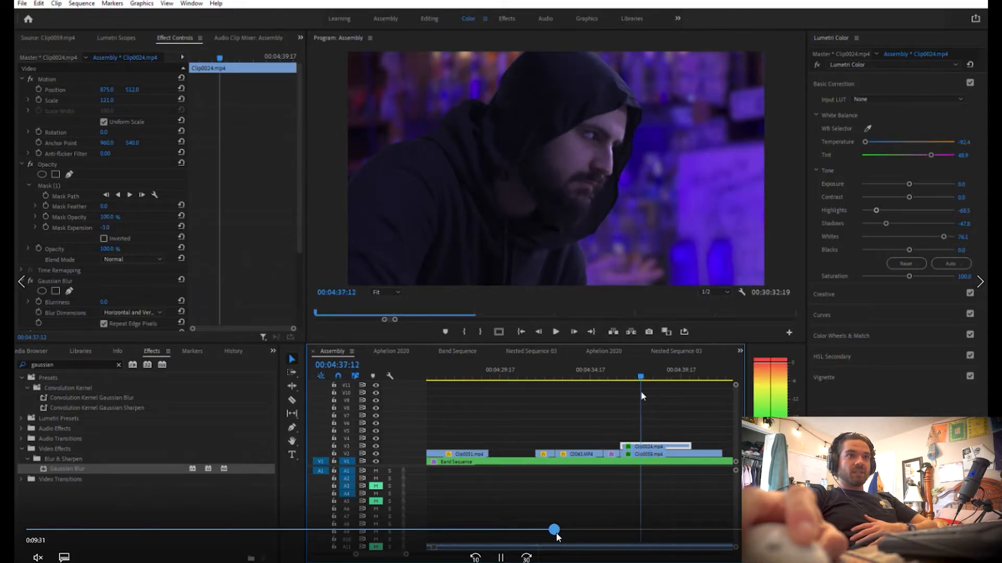
pyautogui.moveTo(558, 537); pyautogui.dragTo(562, 542)
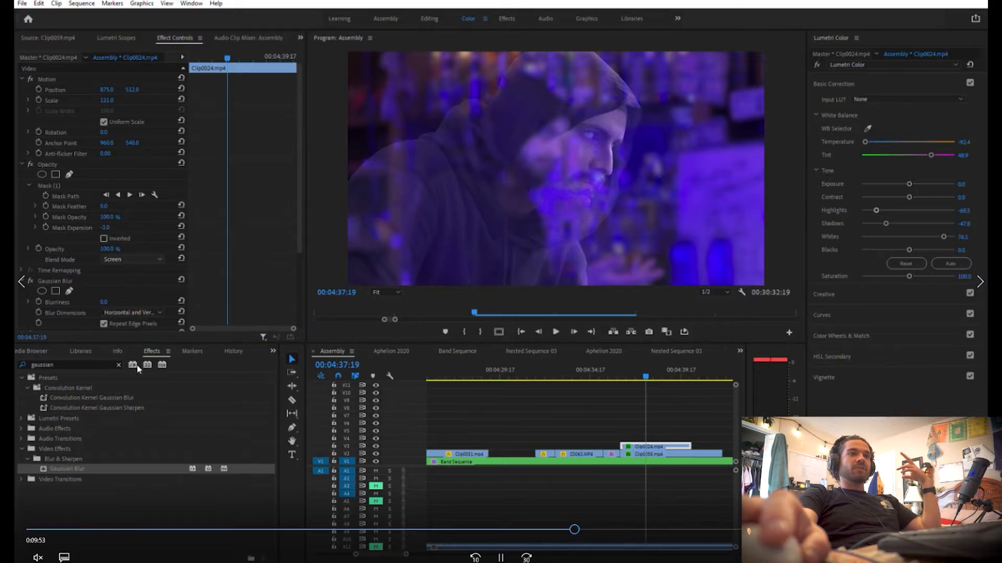
pyautogui.click(690, 530)
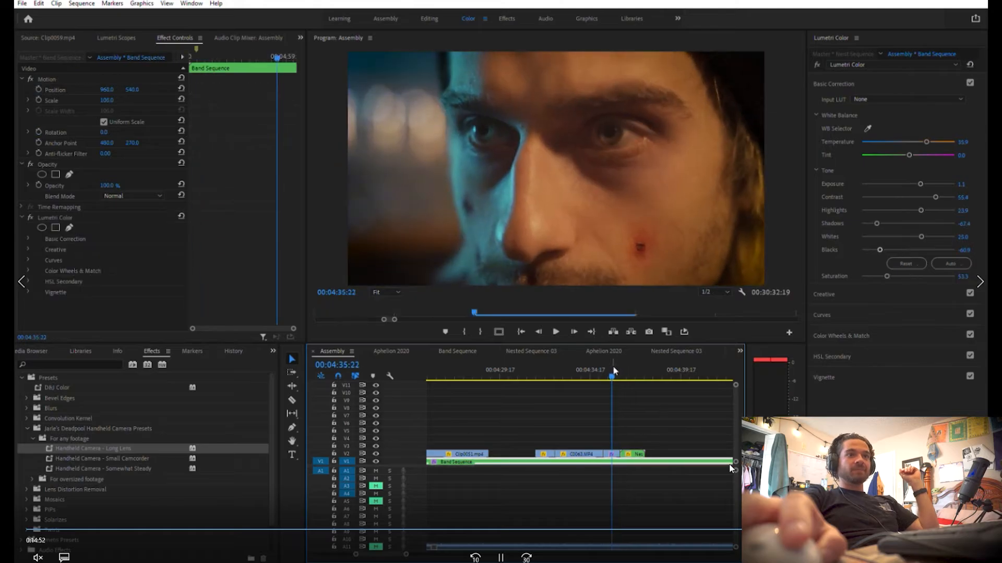
# Play the Assembly sequence in the enlarged program monitor from the face close-up through the nested hooded-man shot
pyautogui.press('`')
pyautogui.press('space')
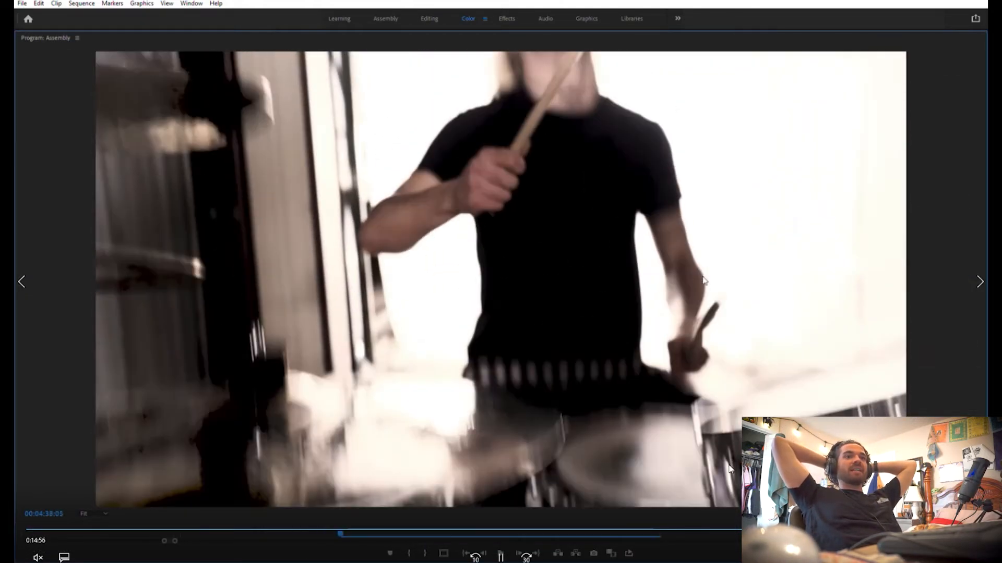
pyautogui.press('`')
# Try the Handheld Camera - Somewhat Steady preset on the nested hooded-man shot on V2
pyautogui.click(641, 375)
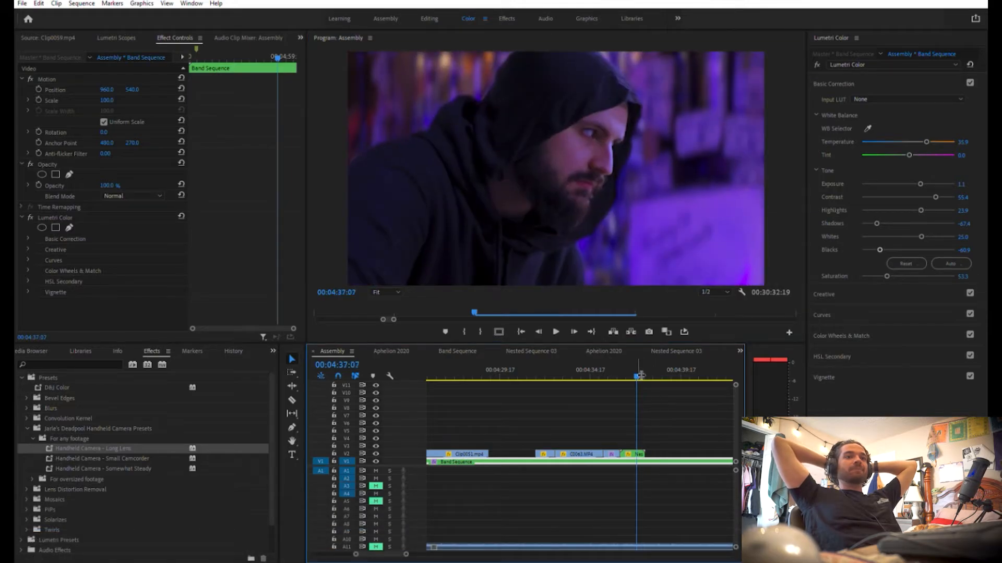
pyautogui.press('Left')
pyautogui.press('Left')
pyautogui.press('Left')
pyautogui.press('Left')
pyautogui.moveTo(128, 468); pyautogui.dragTo(639, 447)
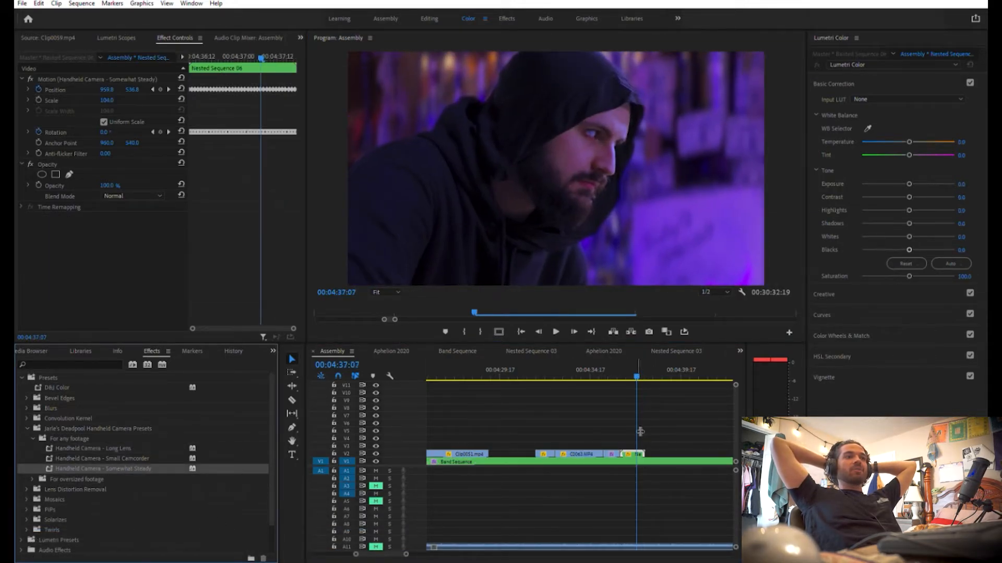
# Play back the nested shot enlarged from before its start to judge the handheld movement, then return to a frame inside it
pyautogui.moveTo(637, 366); pyautogui.dragTo(601, 370)
pyautogui.press('`')
pyautogui.press('space')
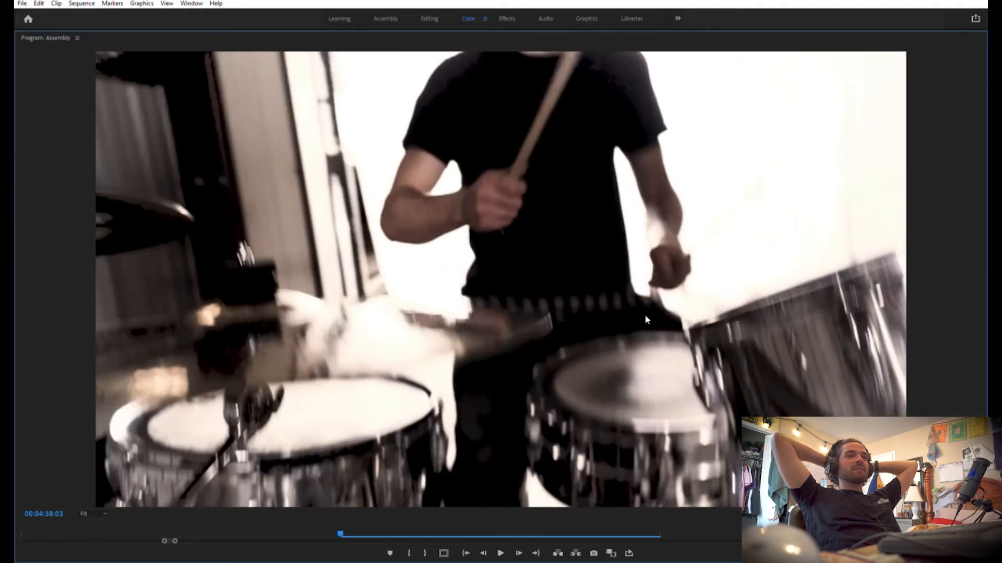
pyautogui.press('space')
pyautogui.press('`')
pyautogui.moveTo(647, 368); pyautogui.dragTo(632, 370)
# Apply the oversized-footage preset Handheld Camera - Lots of Movement to the nested hooded-man shot on V2 and adjust its scale
pyautogui.click(637, 453)
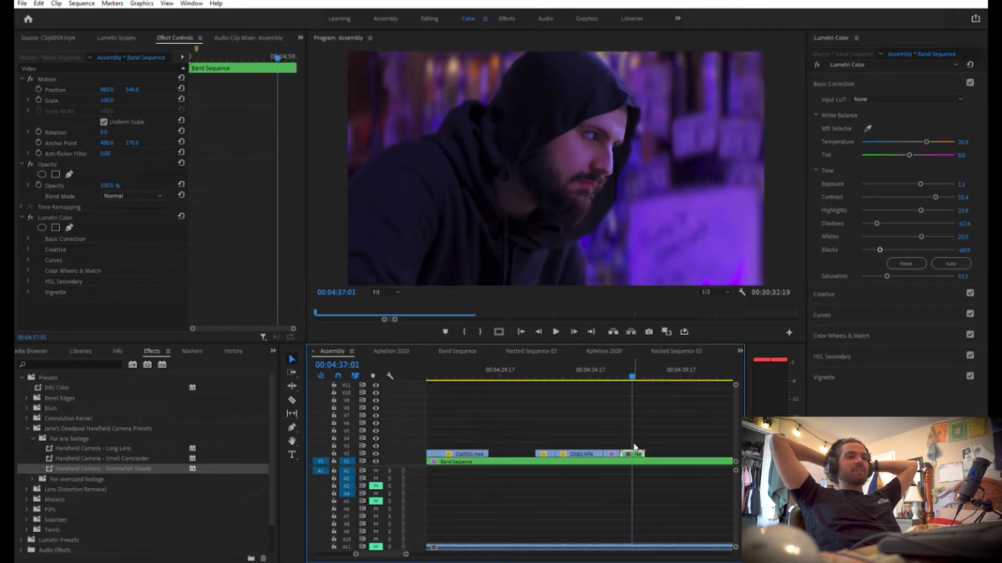
pyautogui.click(33, 477)
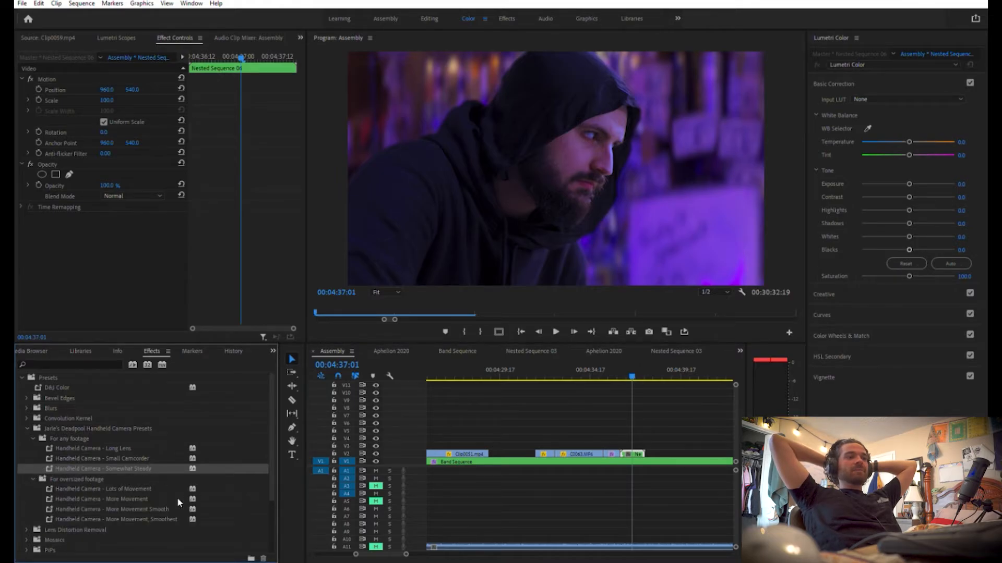
pyautogui.moveTo(148, 486); pyautogui.dragTo(626, 447)
pyautogui.moveTo(107, 100); pyautogui.dragTo(118, 94)
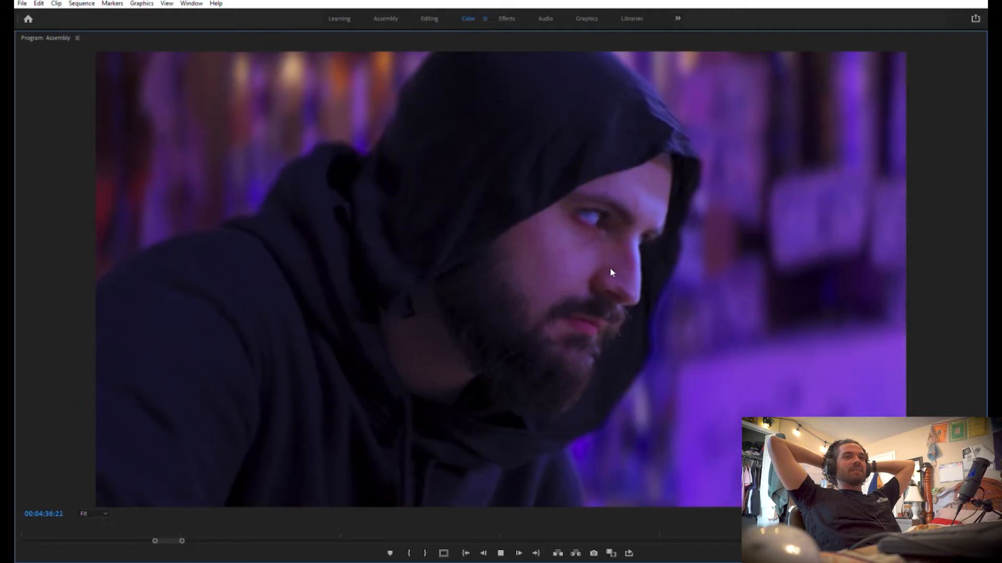
# Review the stronger handheld movement in the enlarged program monitor, then return to the face close-up at 00:04:35:07
pyautogui.press('space')
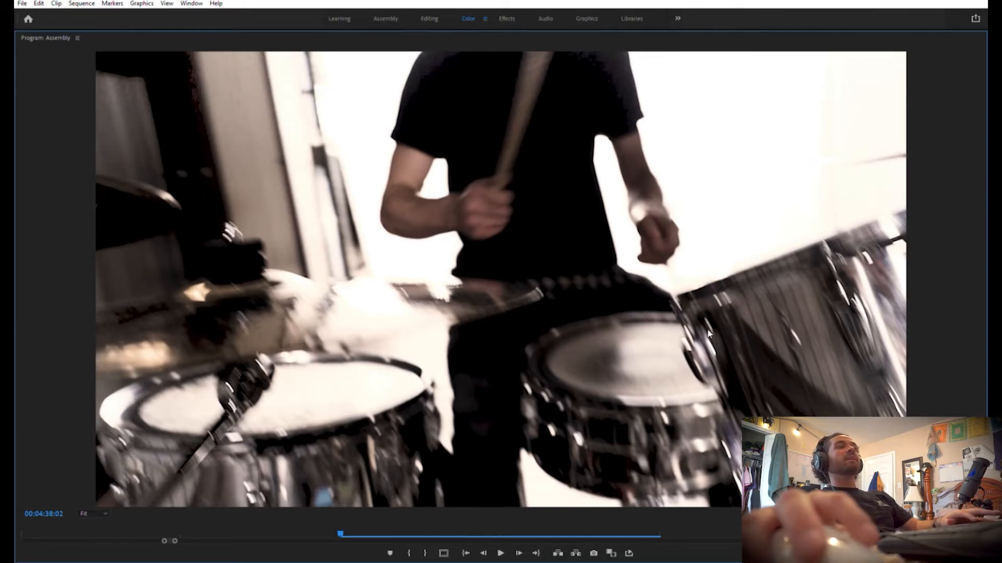
pyautogui.press('`')
pyautogui.moveTo(647, 369); pyautogui.dragTo(600, 369)
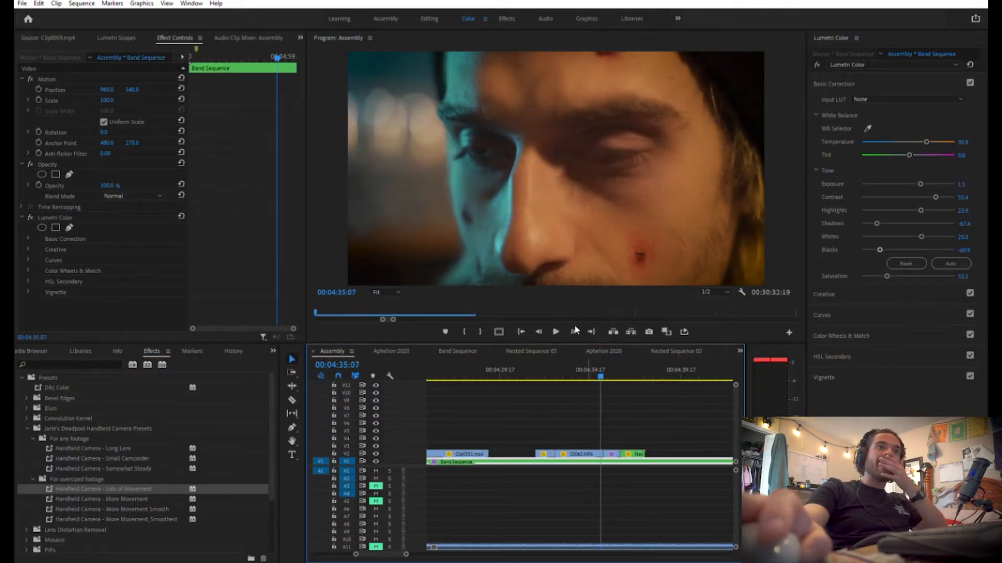
pyautogui.press('`')
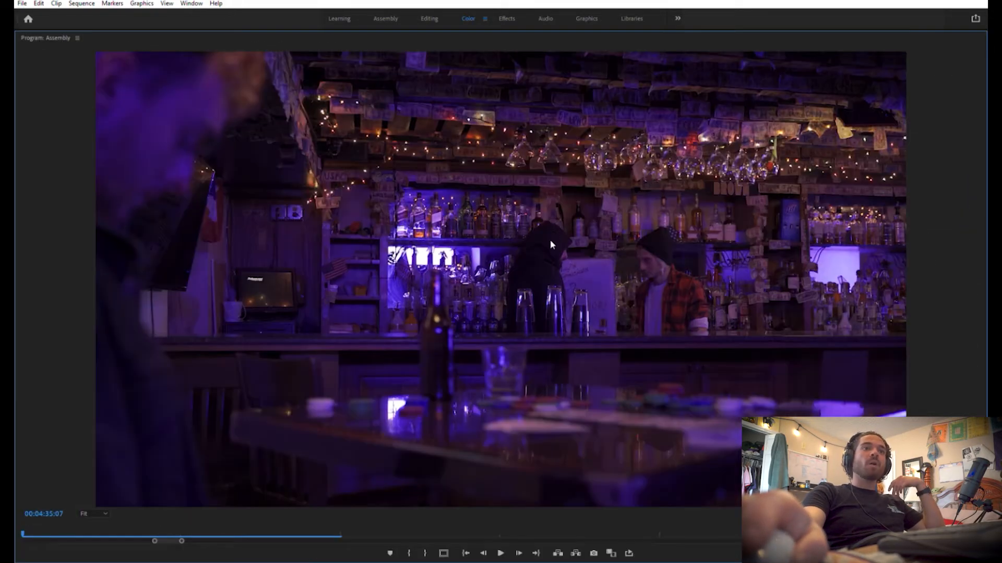
pyautogui.press('`')
# Go to 00:04:36:03 and duplicate the face close-up clip C0011.MP4 onto V3, overlapping the end of the nested shot
pyautogui.click(606, 367)
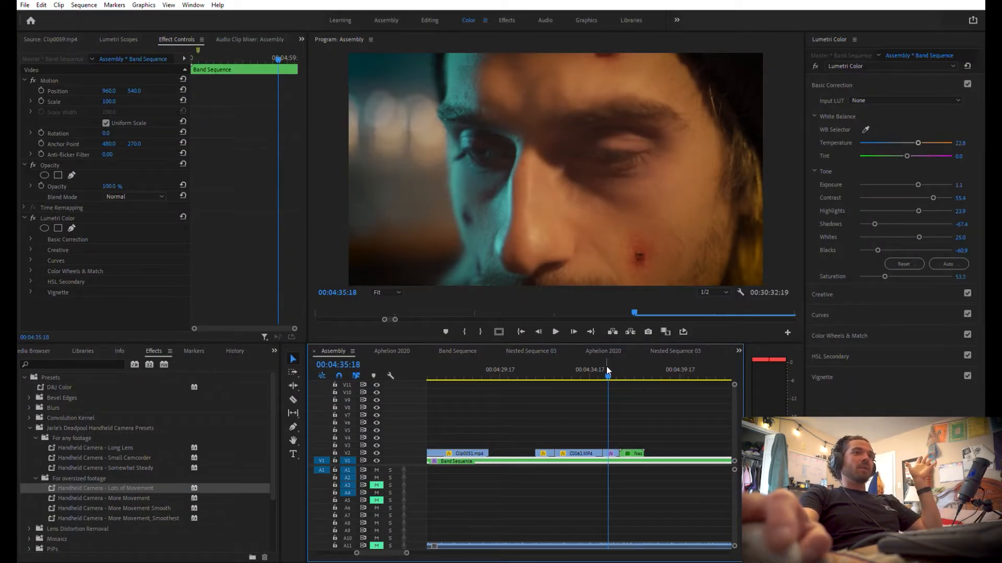
pyautogui.moveTo(606, 366)
pyautogui.mouseDown()
pyautogui.moveTo(634, 365)
pyautogui.moveTo(615, 368)
pyautogui.mouseUp()
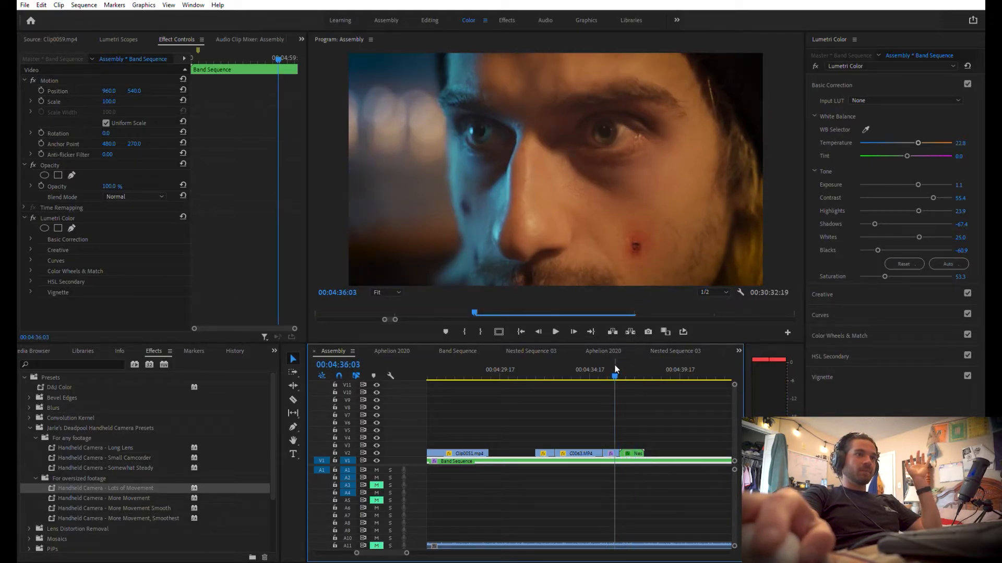
pyautogui.click(612, 444)
pyautogui.moveTo(640, 439)
pyautogui.mouseDown()
pyautogui.moveTo(661, 427)
pyautogui.moveTo(638, 446)
pyautogui.mouseUp()
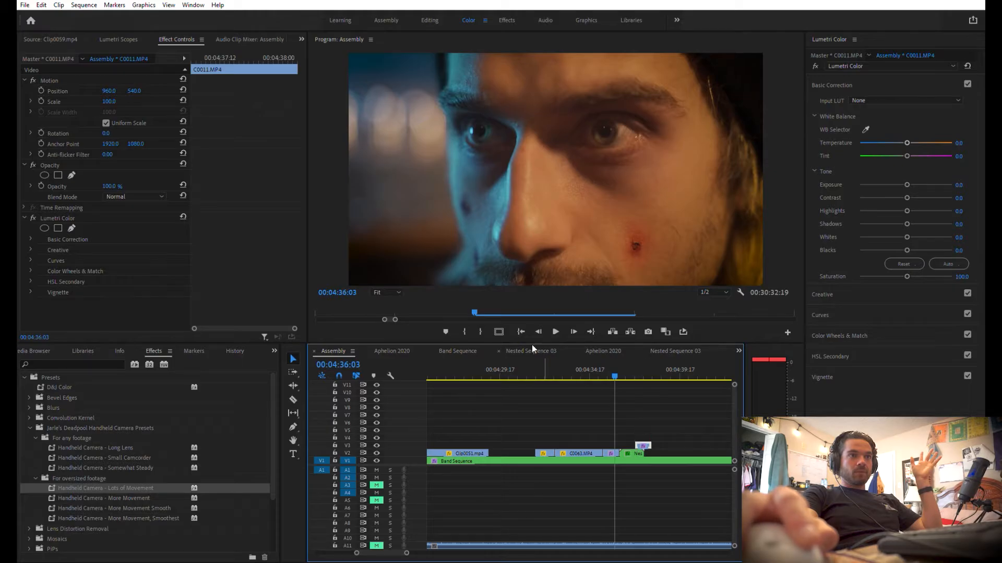
# Close the surplus sequences in the timeline, leaving only Assembly and Nested Sequence 06 open
pyautogui.click(367, 350)
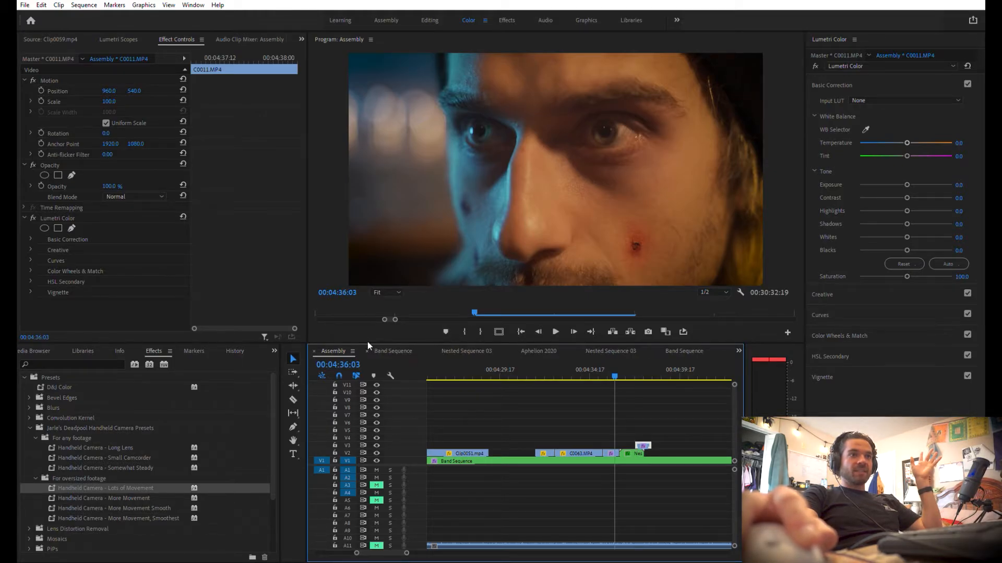
pyautogui.click(367, 350)
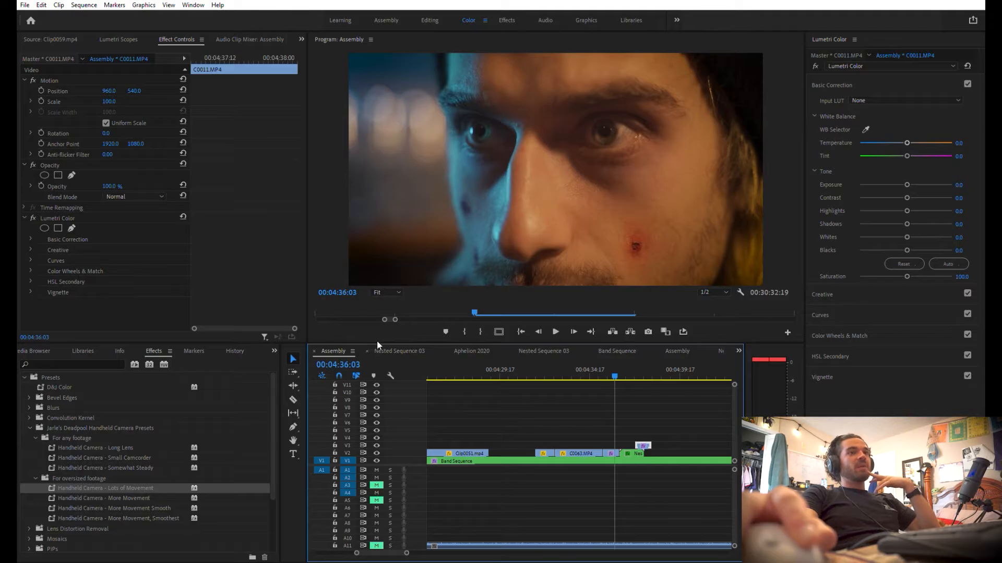
pyautogui.click(389, 349)
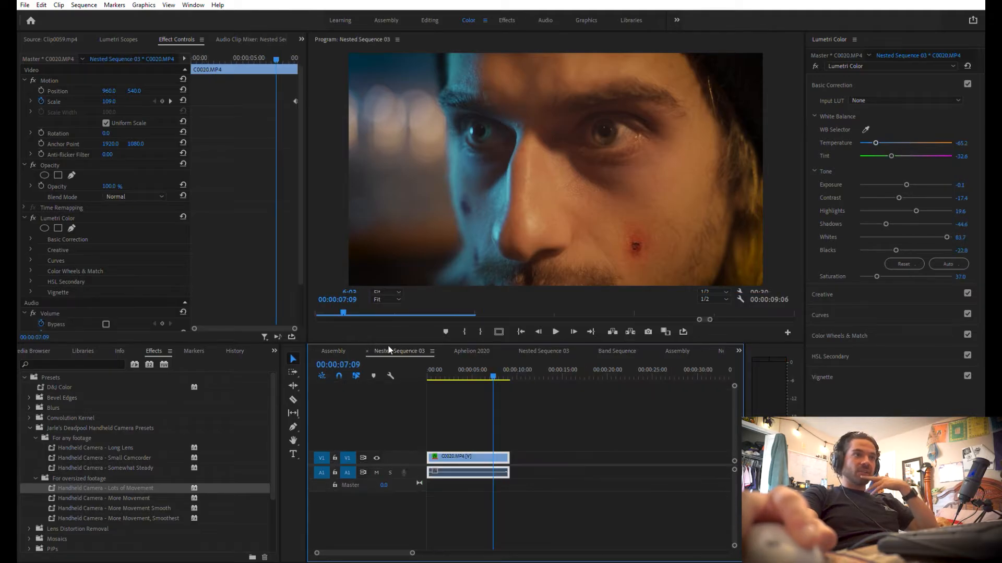
pyautogui.click(367, 350)
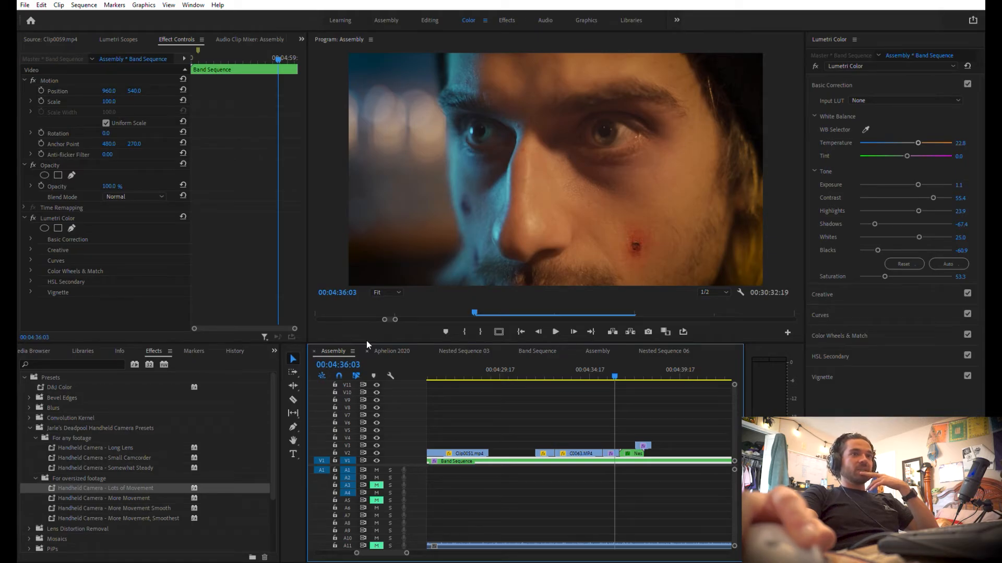
pyautogui.click(367, 351)
pyautogui.click(367, 350)
pyautogui.click(367, 350)
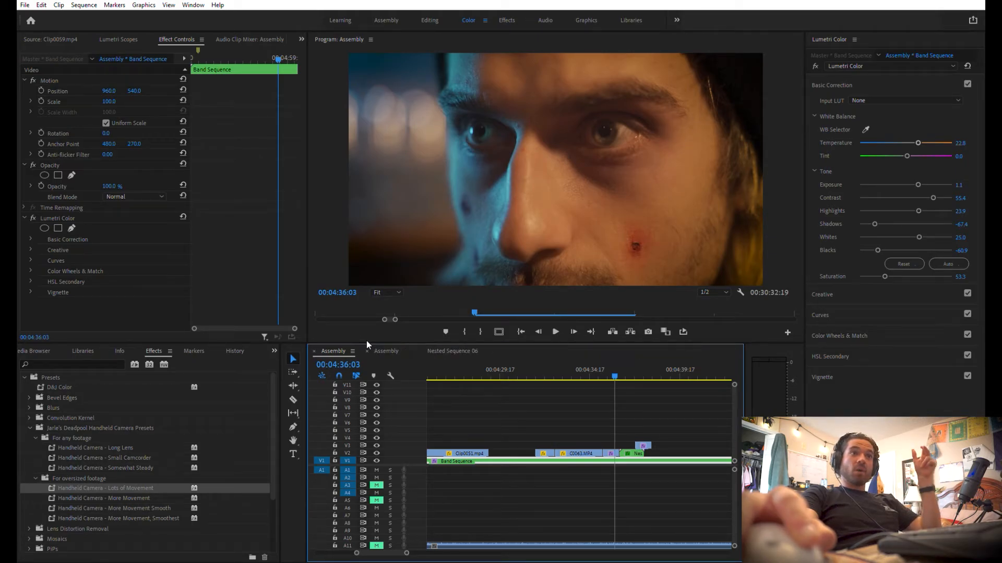
pyautogui.click(367, 350)
# Transfer the C0011.MP4 copy from Assembly into Nested Sequence 06, placing it on V4 at the start above the hooded-man layers
pyautogui.click(402, 343)
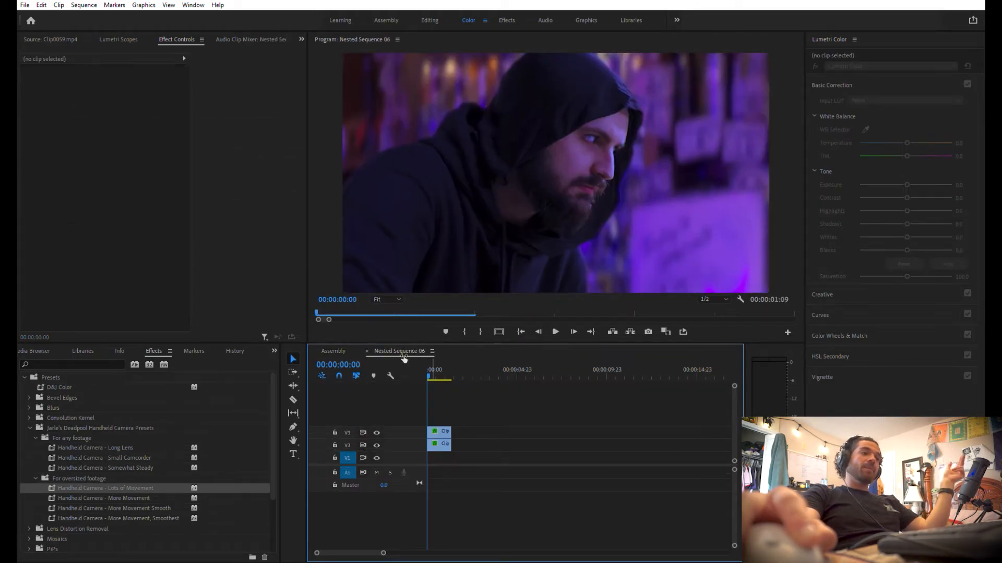
pyautogui.click(334, 348)
pyautogui.click(643, 445)
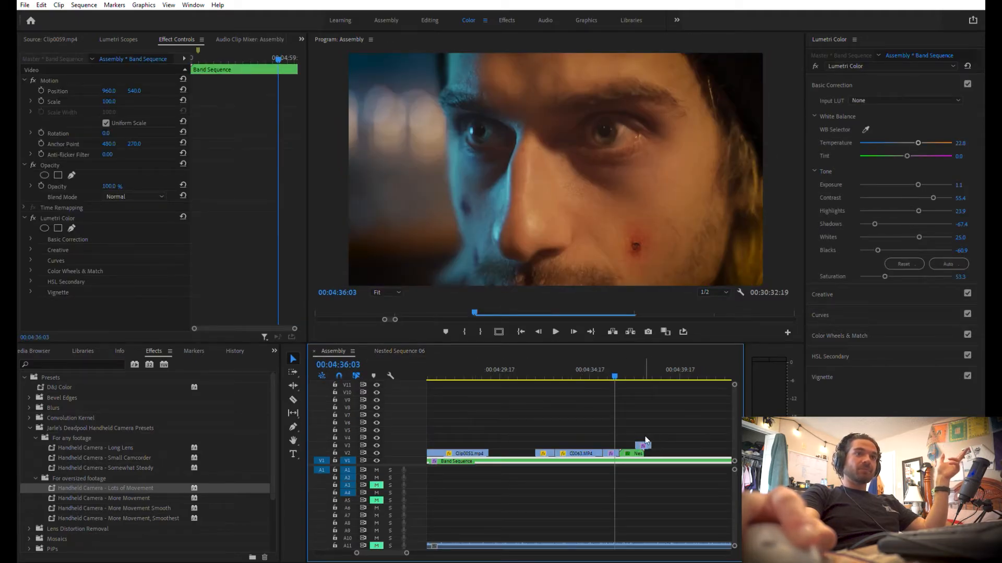
pyautogui.click(422, 349)
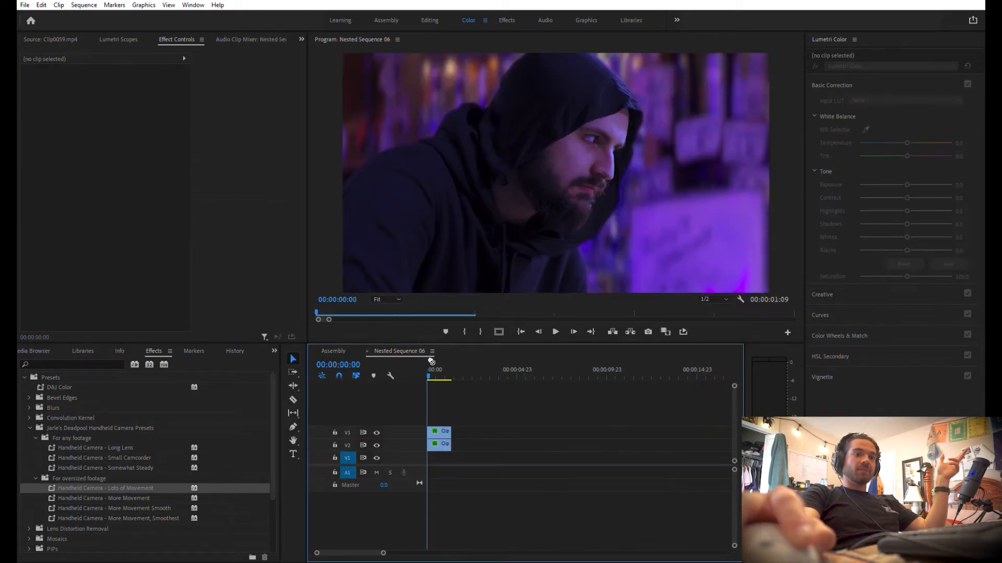
pyautogui.click(435, 417)
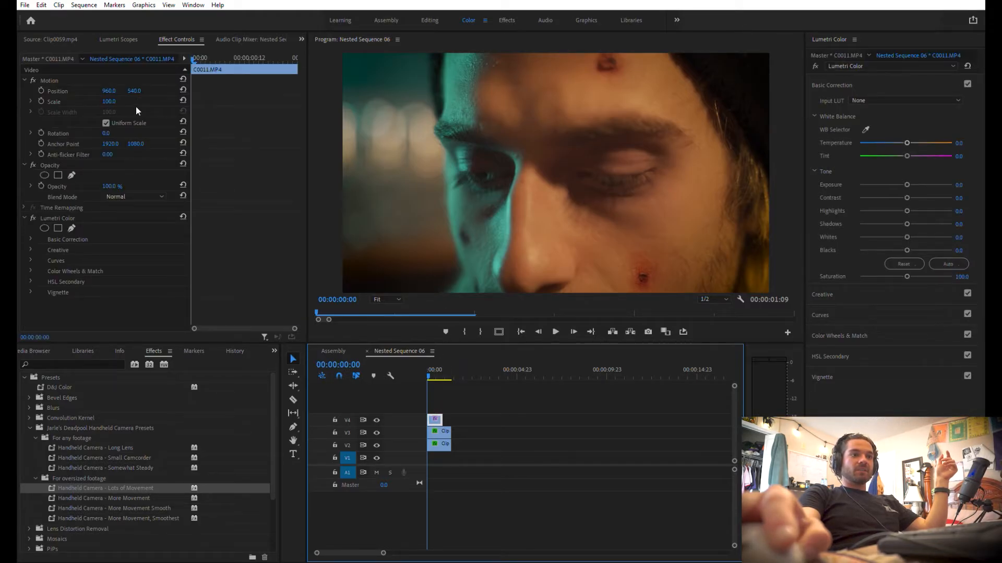
# Find the Crop effect and apply it to C0011.MP4 on V4
pyautogui.click(103, 363)
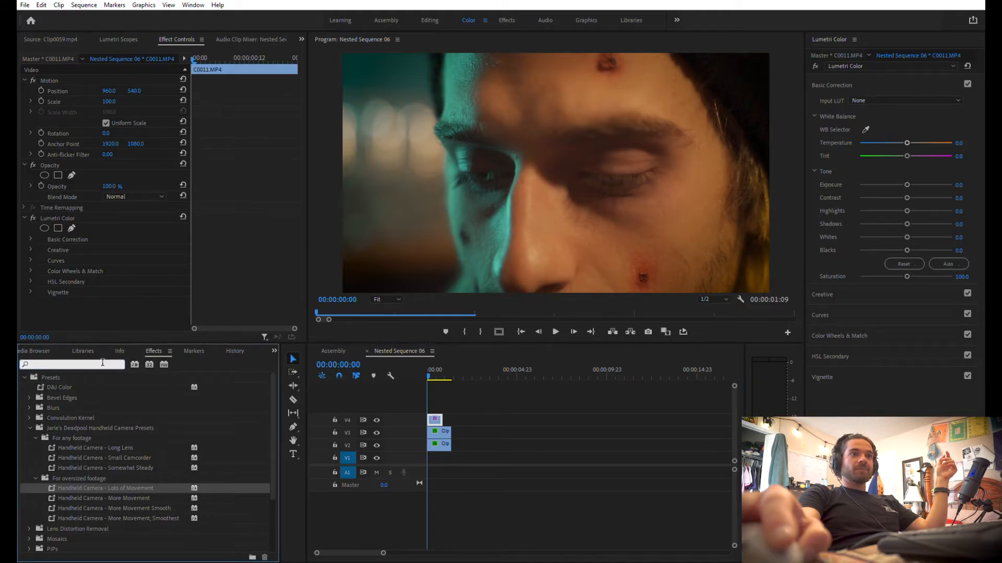
pyautogui.write('crop')
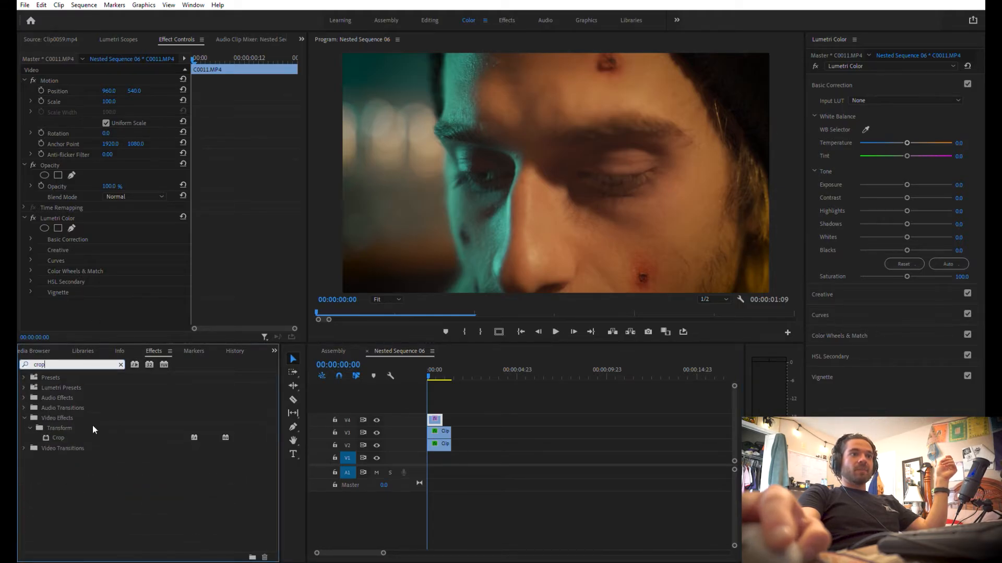
pyautogui.click(88, 431)
pyautogui.moveTo(66, 437); pyautogui.dragTo(293, 427)
pyautogui.moveTo(99, 437); pyautogui.dragTo(435, 420)
pyautogui.scroll(-3, 143, 285)
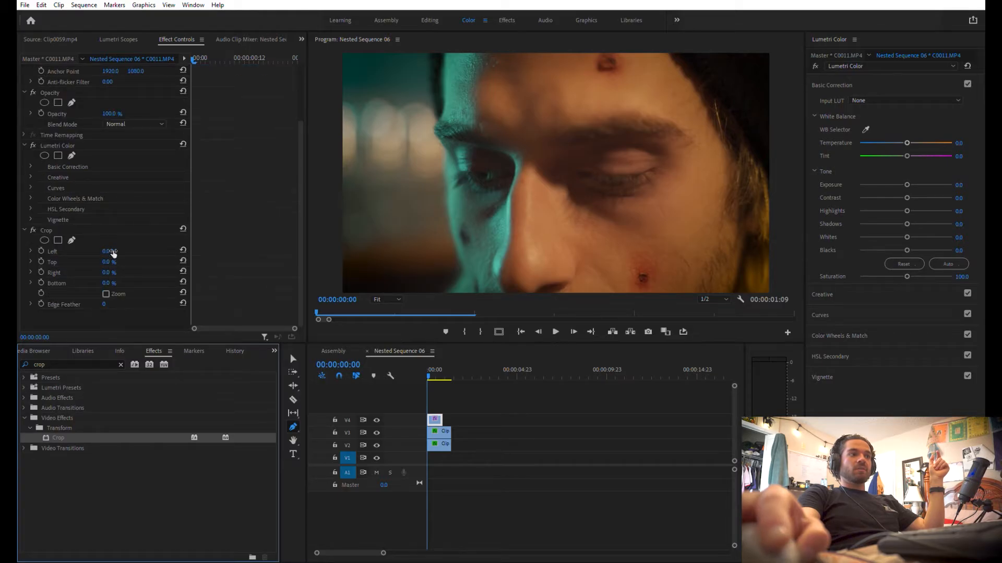
# Crop C0011.MP4 to its blurred background lights with top 24%, right 95%, bottom 73% and an edge feather of 319
pyautogui.moveTo(113, 270)
pyautogui.mouseDown()
pyautogui.moveTo(159, 269)
pyautogui.moveTo(133, 270)
pyautogui.mouseUp()
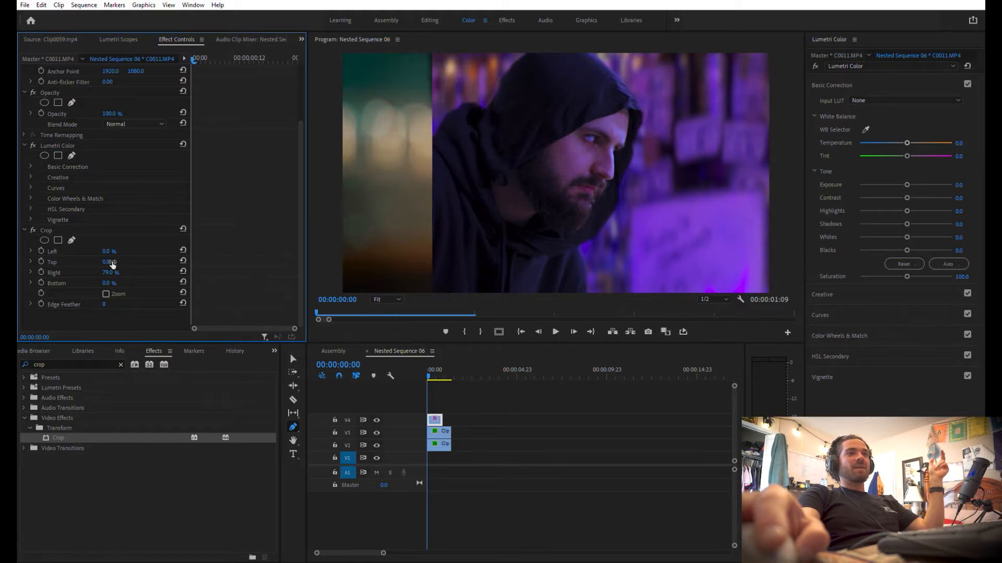
pyautogui.moveTo(115, 280); pyautogui.dragTo(142, 281)
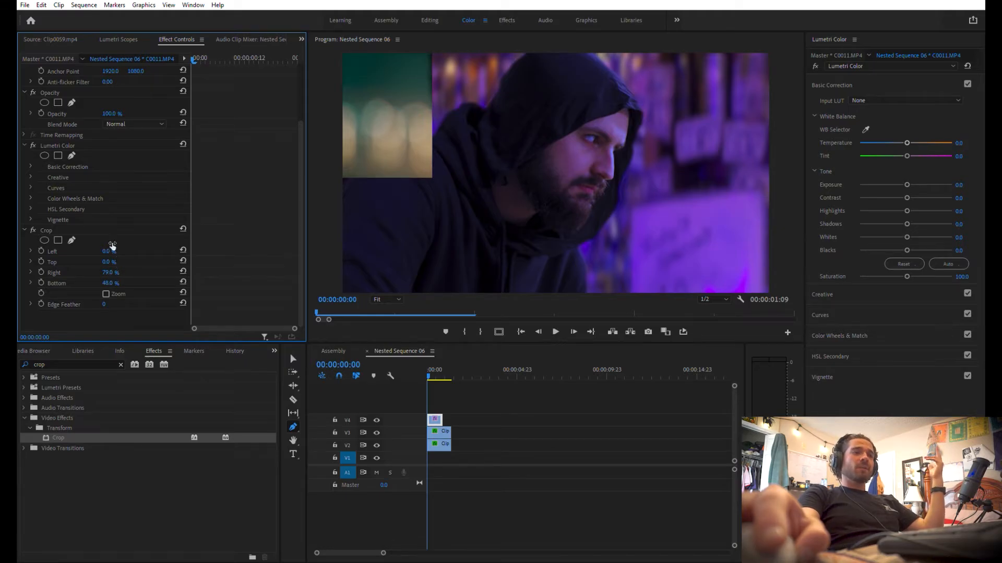
pyautogui.moveTo(116, 260); pyautogui.dragTo(123, 259)
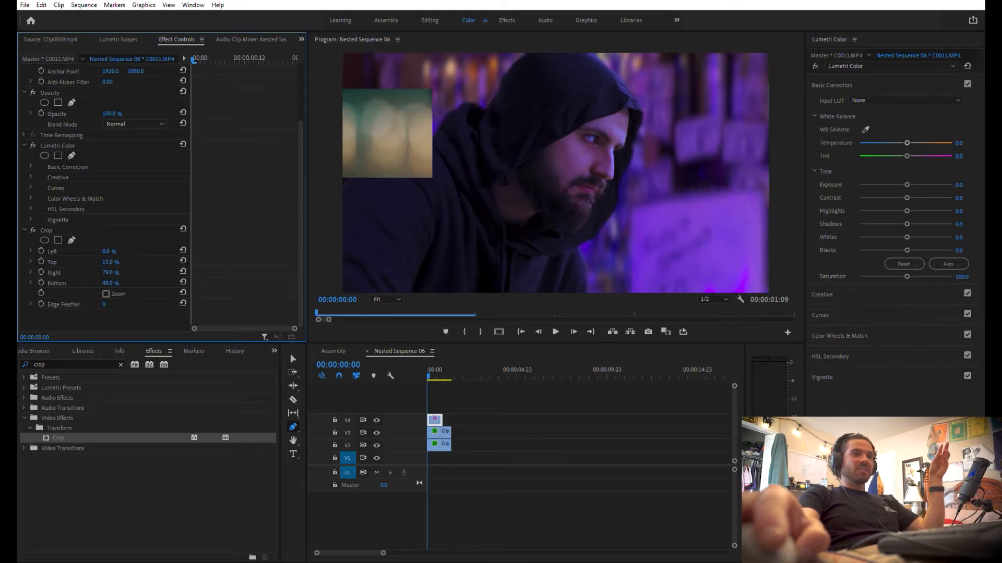
pyautogui.moveTo(105, 304); pyautogui.dragTo(122, 283)
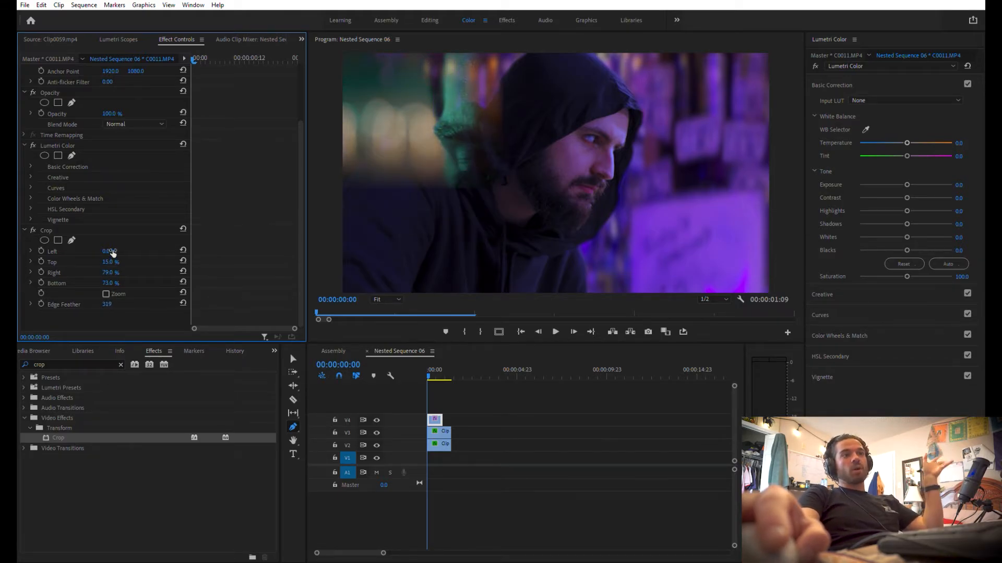
pyautogui.moveTo(108, 262); pyautogui.dragTo(109, 262)
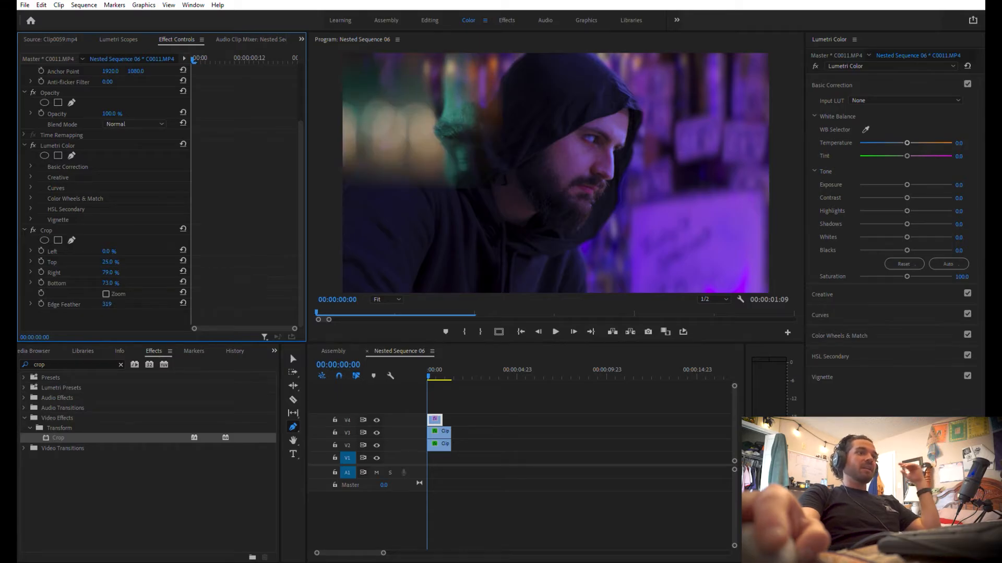
pyautogui.moveTo(115, 270); pyautogui.dragTo(122, 270)
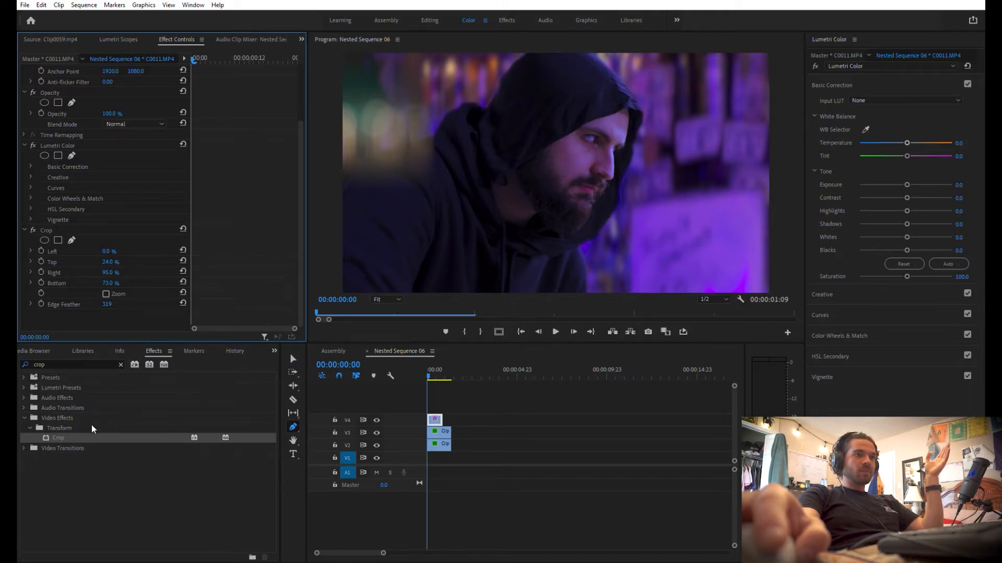
# Move the cropped lights patch up in the frame to position 962, 327
pyautogui.moveTo(301, 127); pyautogui.dragTo(300, 61)
pyautogui.moveTo(108, 90); pyautogui.dragTo(163, 82)
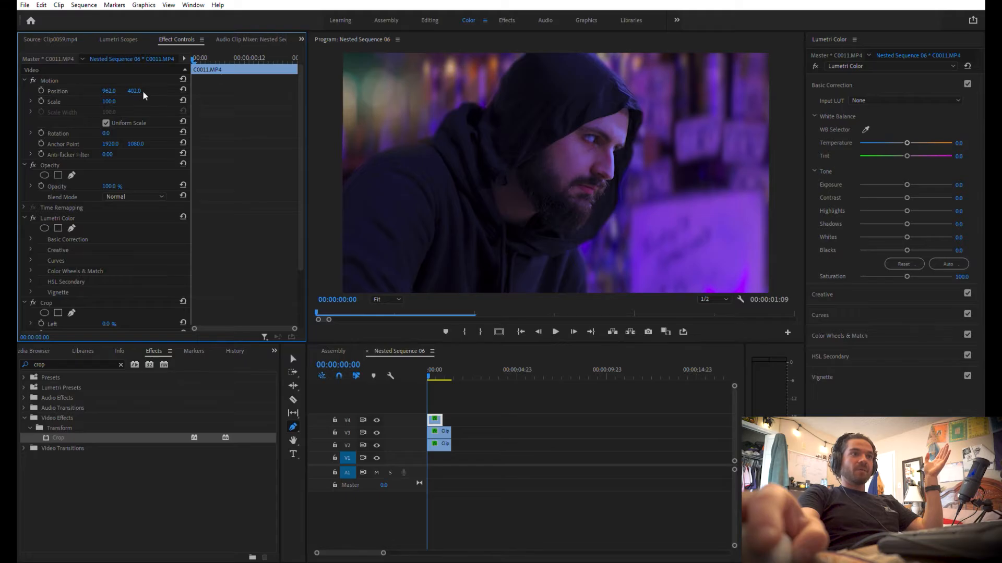
pyautogui.moveTo(141, 84); pyautogui.dragTo(123, 84)
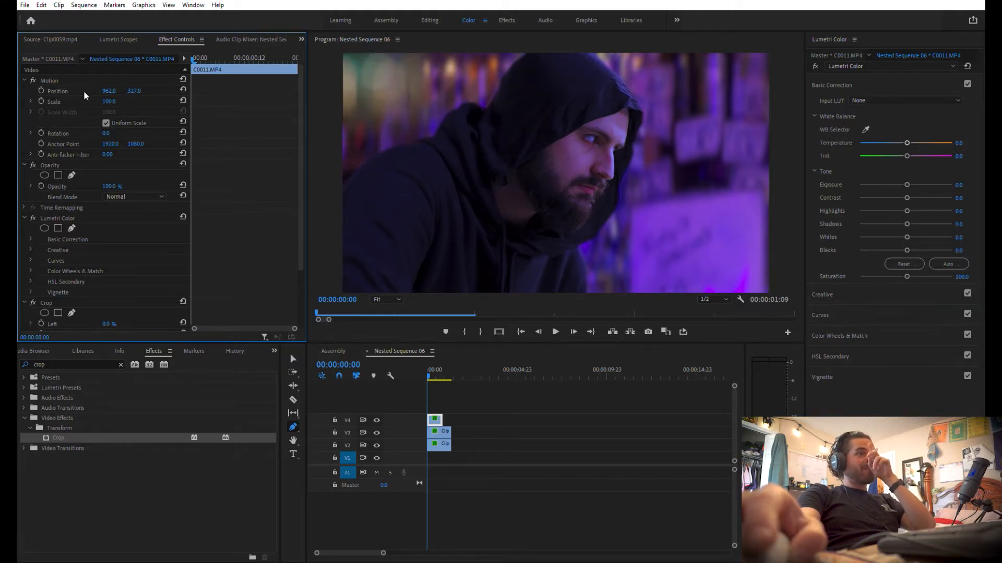
# Turn off uniform scale for the lights patch and move its anchor point from the clip's centre to 345.5, 662
pyautogui.click(106, 122)
pyautogui.moveTo(113, 110); pyautogui.dragTo(131, 110)
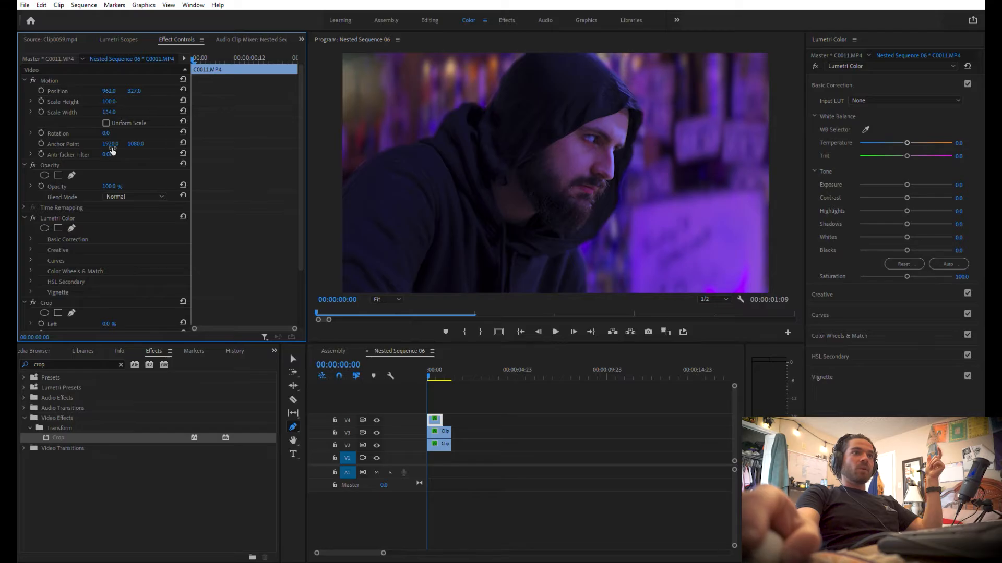
pyautogui.hotkey('ctrl', 'z')
pyautogui.click(63, 141)
pyautogui.moveTo(558, 121); pyautogui.dragTo(382, 73)
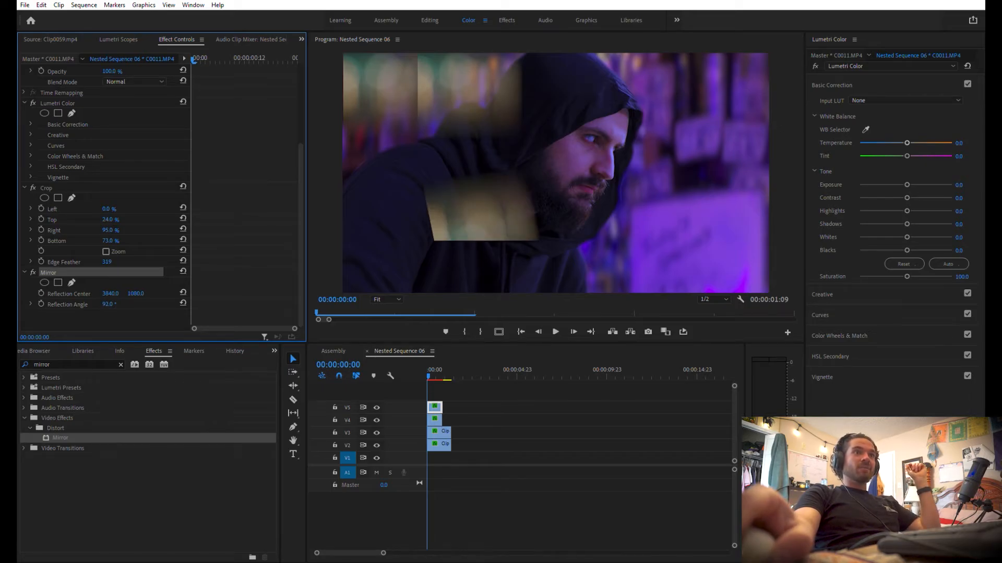
# Remove the Mirror effect from the lights patch copy on V5 and delete that copy
pyautogui.moveTo(109, 304); pyautogui.dragTo(108, 305)
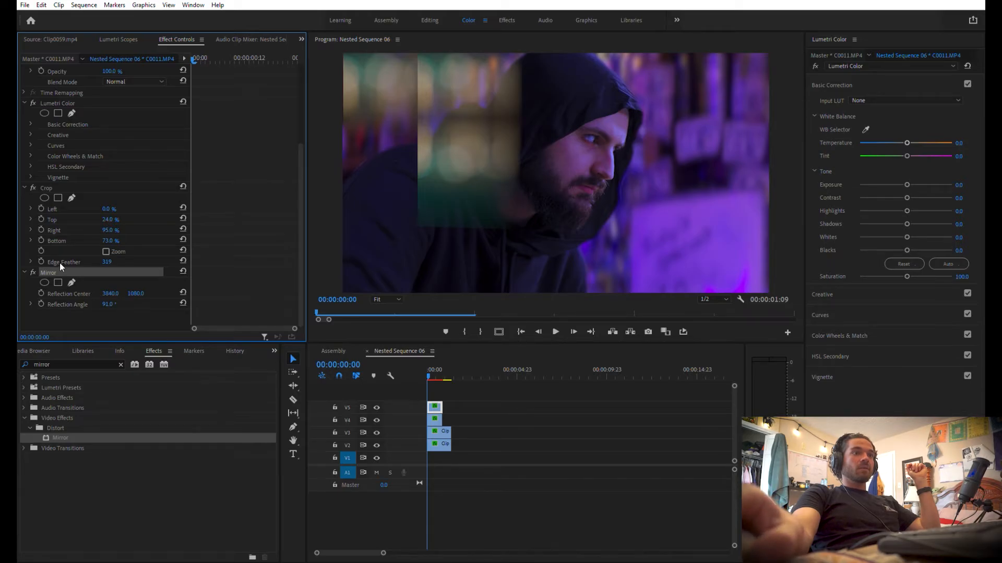
pyautogui.press('Delete')
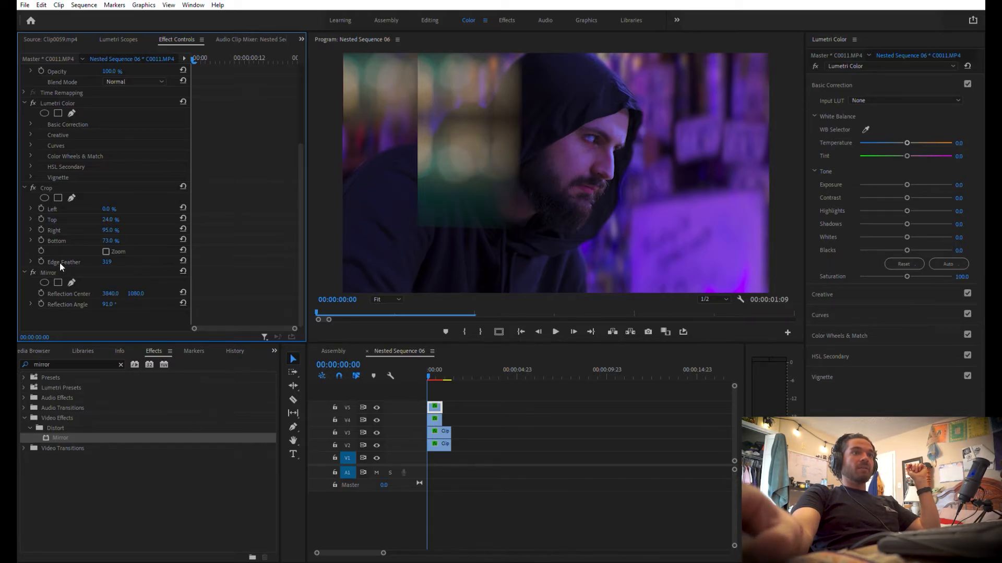
pyautogui.click(437, 406)
pyautogui.press('Delete')
# Apply the Mirror effect to the lights patch C0011.MP4 on V4
pyautogui.click(435, 420)
pyautogui.moveTo(67, 437); pyautogui.dragTo(435, 418)
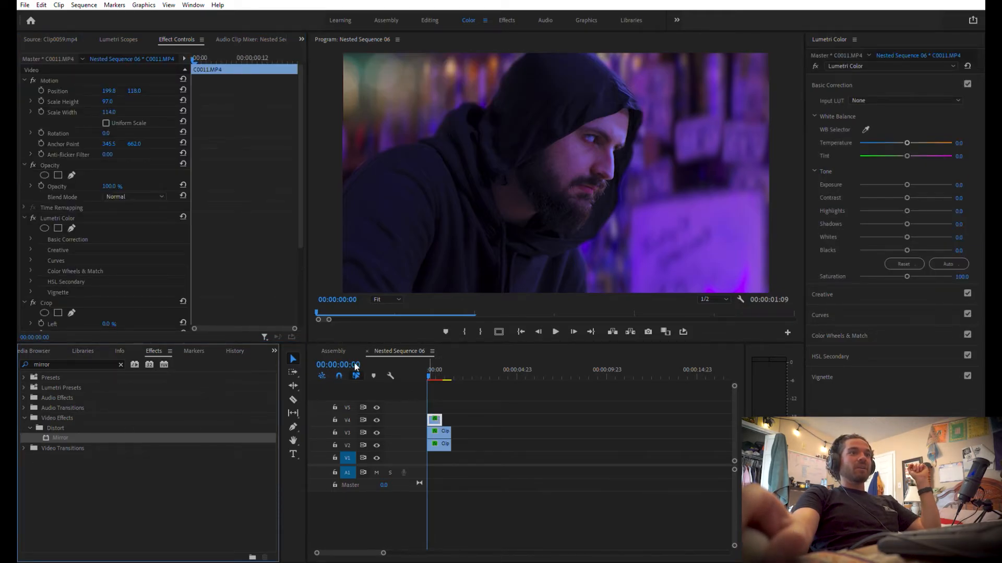
pyautogui.moveTo(299, 174); pyautogui.dragTo(318, 259)
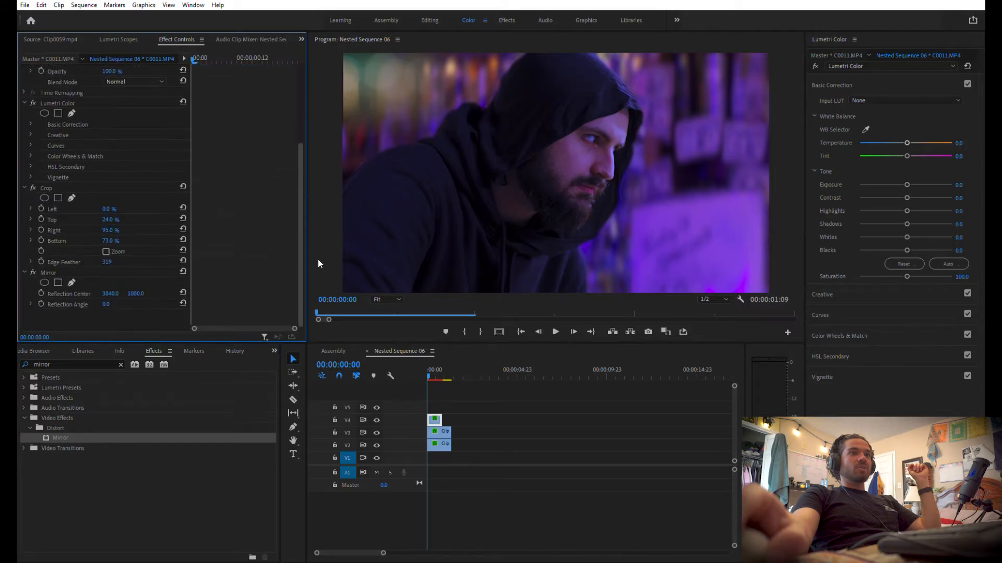
# Try mirroring the V4 lights patch with reflection angle 180° and reflection centre X 962, and turn the Mirror effect off
pyautogui.click(108, 304)
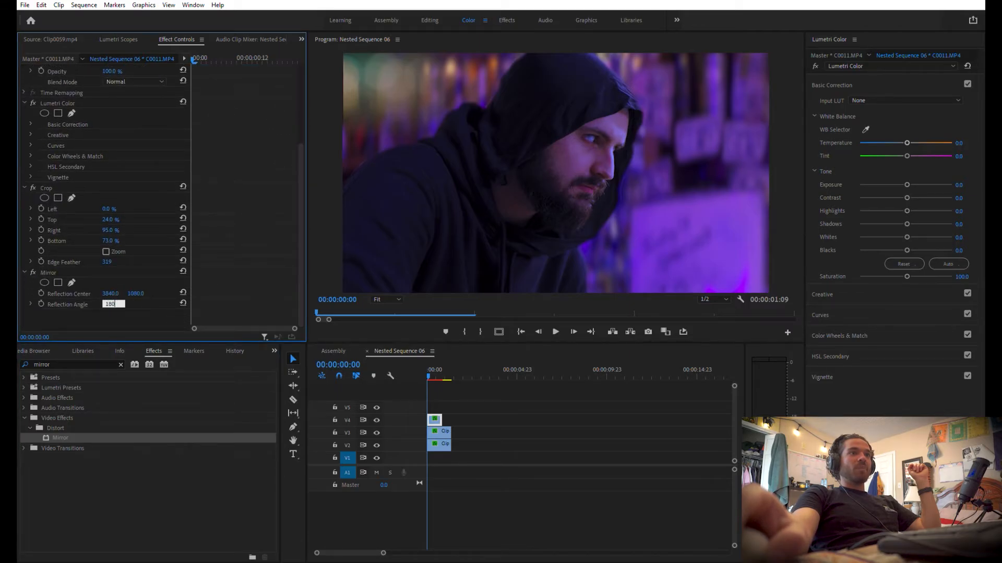
pyautogui.press('Return')
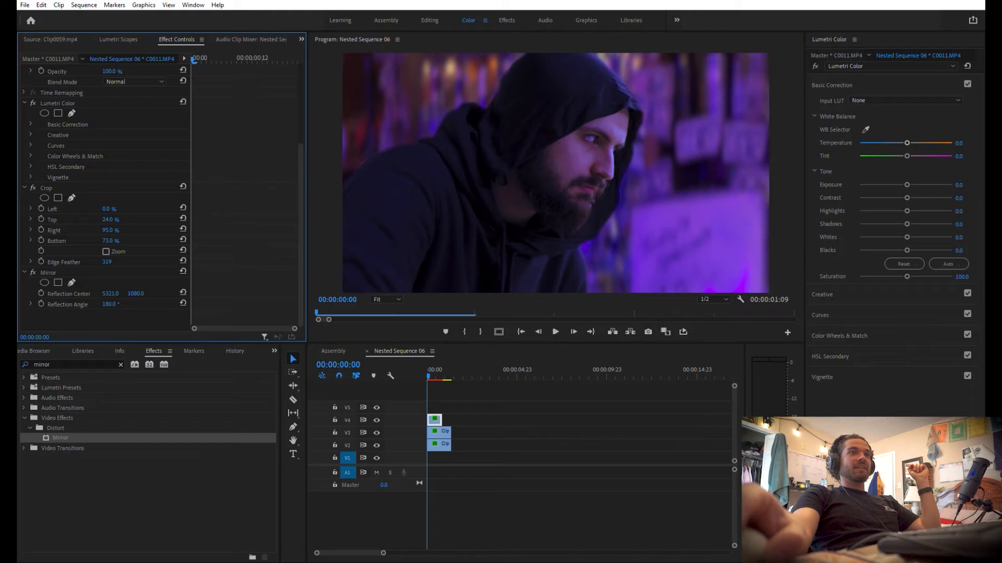
pyautogui.moveTo(110, 294); pyautogui.dragTo(6, 294)
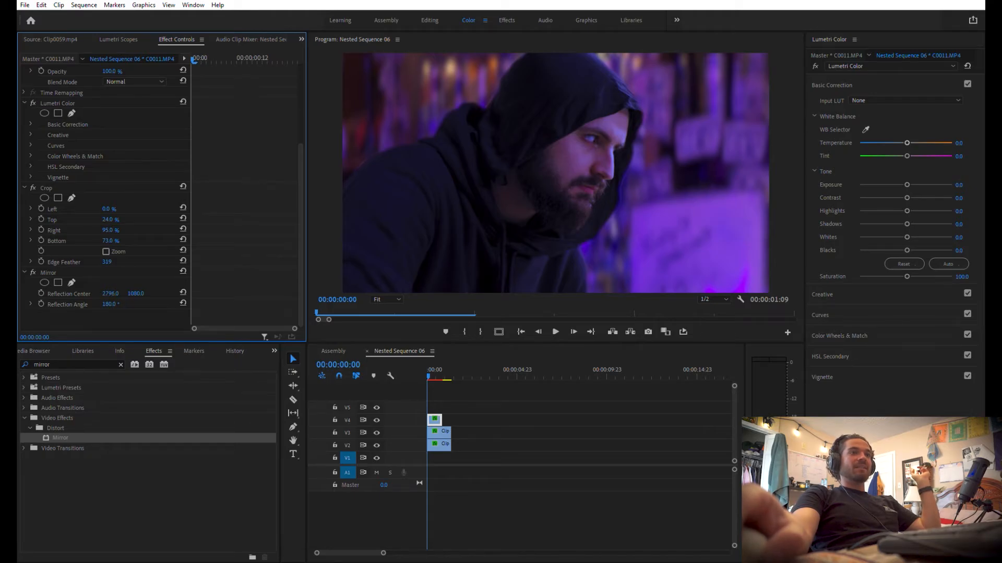
pyautogui.moveTo(109, 294); pyautogui.dragTo(78, 293)
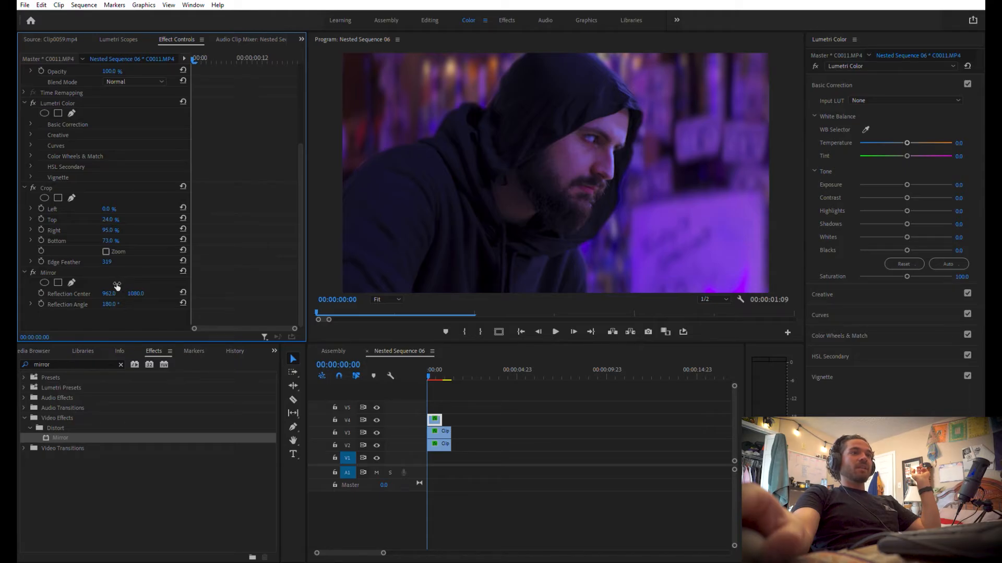
pyautogui.click(33, 273)
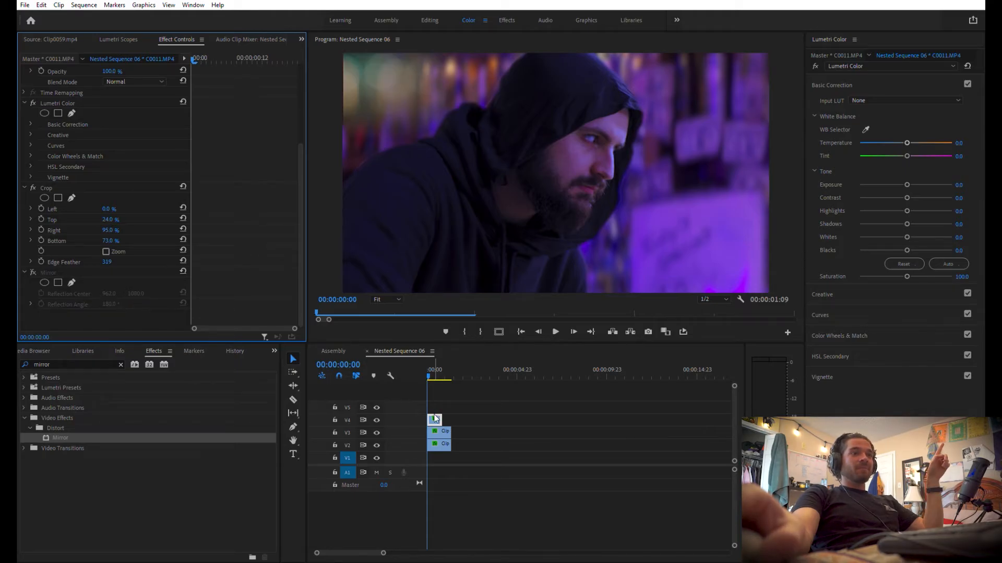
# Duplicate the lights patch onto V5, move the copy to position 560, 141 and rotate it to 179°
pyautogui.moveTo(435, 419); pyautogui.dragTo(435, 405)
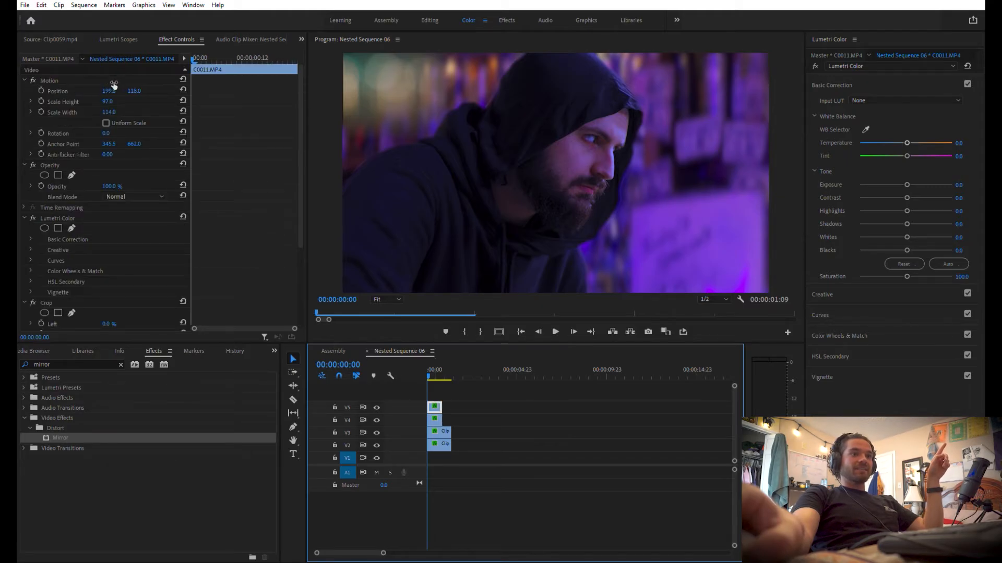
pyautogui.moveTo(109, 91); pyautogui.dragTo(118, 83)
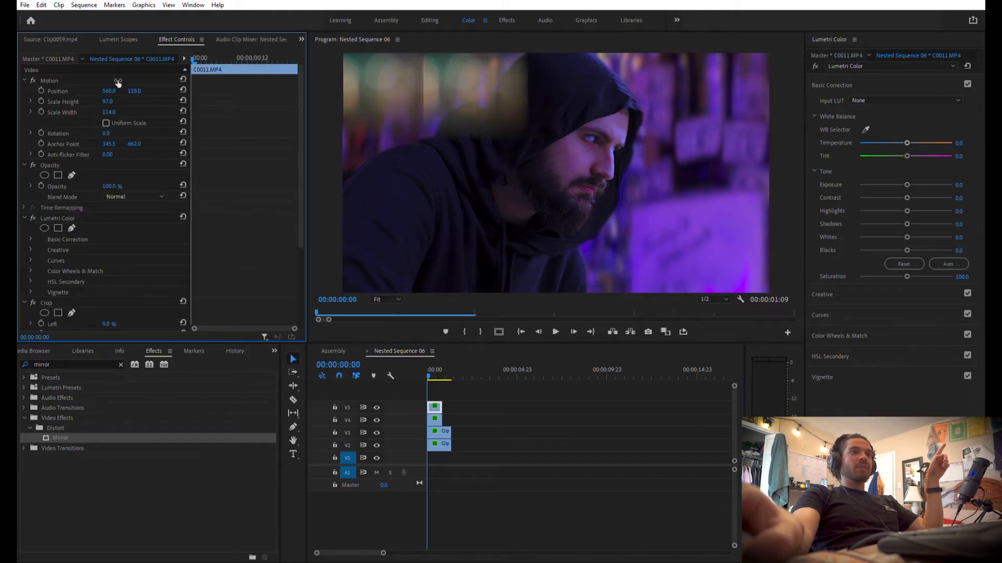
pyautogui.moveTo(107, 133); pyautogui.dragTo(165, 133)
pyautogui.moveTo(134, 91); pyautogui.dragTo(144, 87)
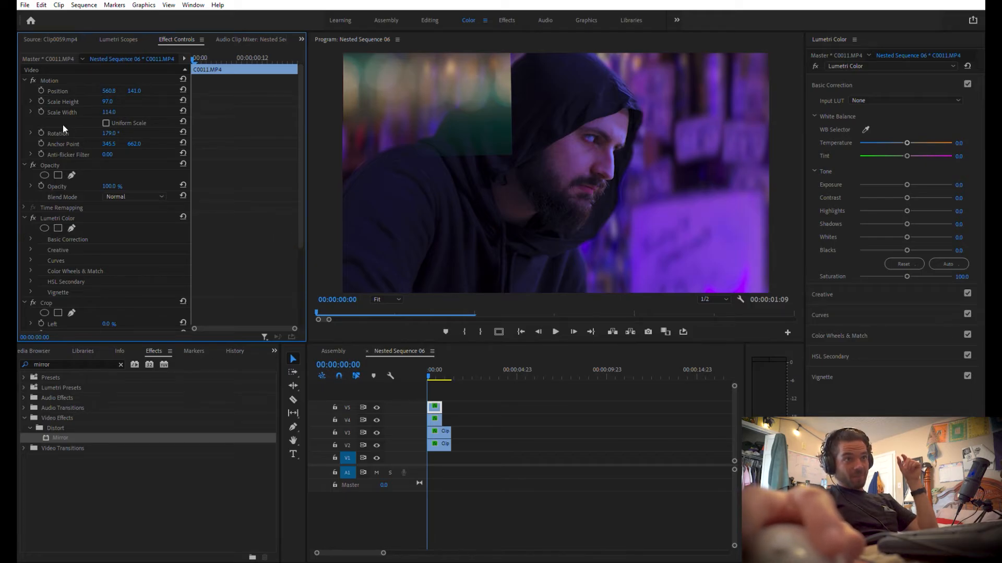
# Add an elliptical opacity mask to the V5 lights patch and place it over the lights behind the hood
pyautogui.click(45, 175)
pyautogui.moveTo(323, 54); pyautogui.dragTo(502, 77)
pyautogui.click(523, 390)
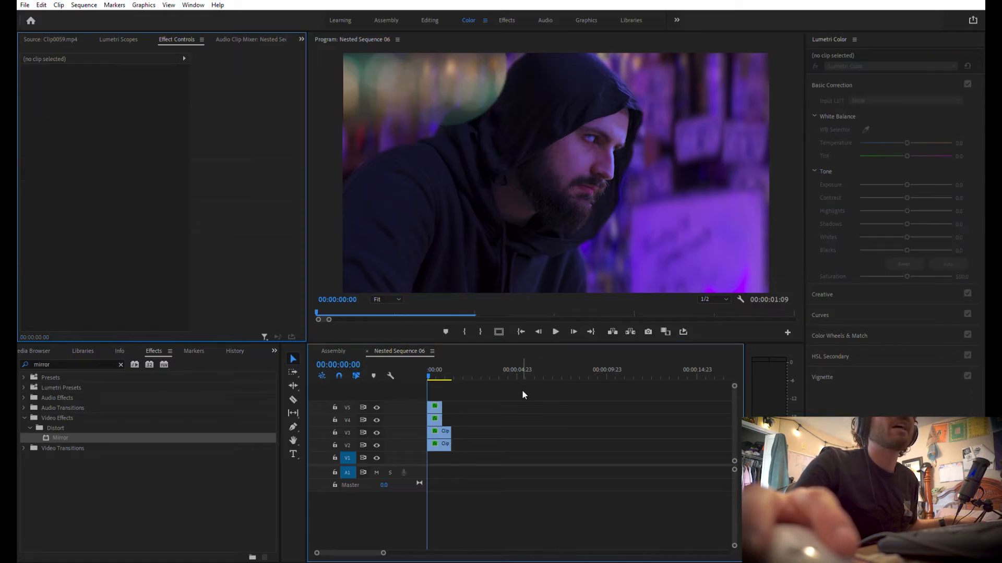
# Reshape the V5 patch's elliptical mask by pulling its hood-side and lower edges inward
pyautogui.click(434, 407)
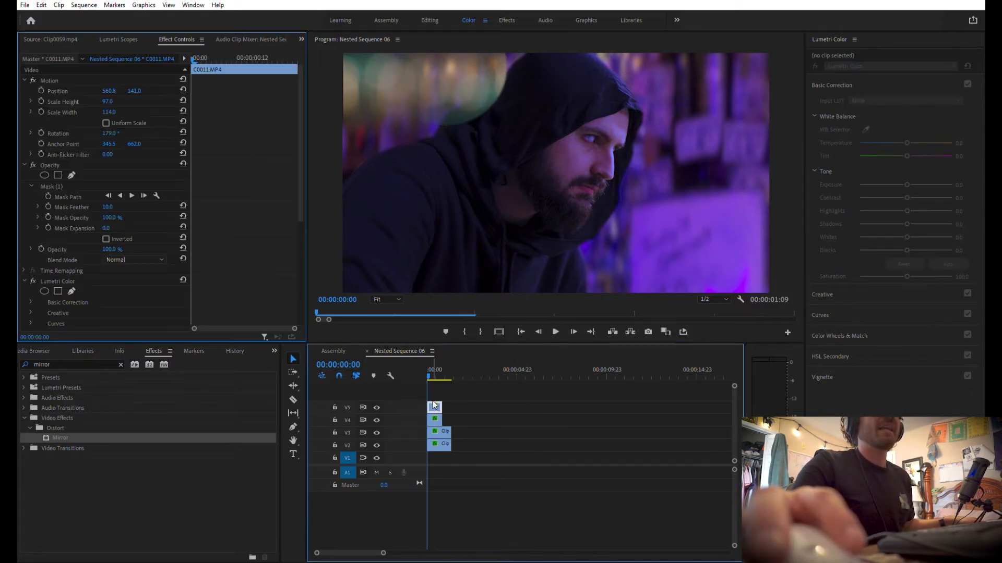
pyautogui.moveTo(299, 170); pyautogui.dragTo(300, 184)
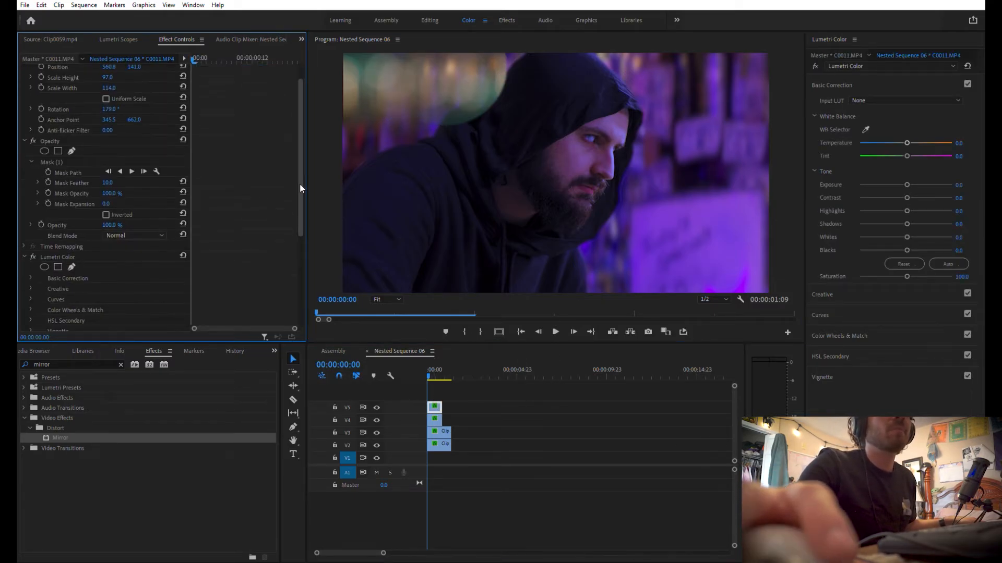
pyautogui.click(48, 162)
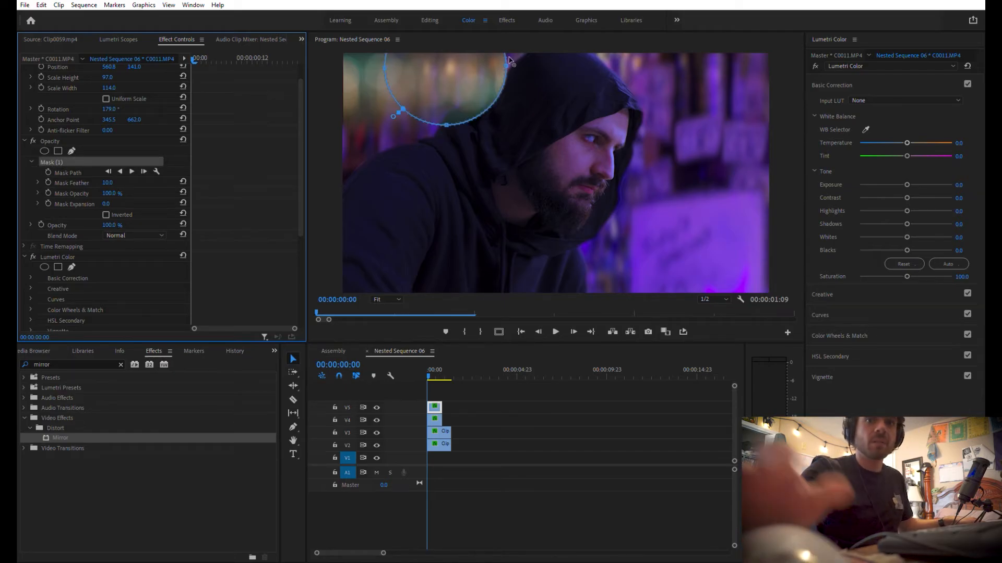
pyautogui.moveTo(511, 61)
pyautogui.mouseDown()
pyautogui.moveTo(521, 62)
pyautogui.moveTo(500, 66)
pyautogui.mouseUp()
pyautogui.moveTo(446, 126); pyautogui.dragTo(449, 105)
pyautogui.click(542, 397)
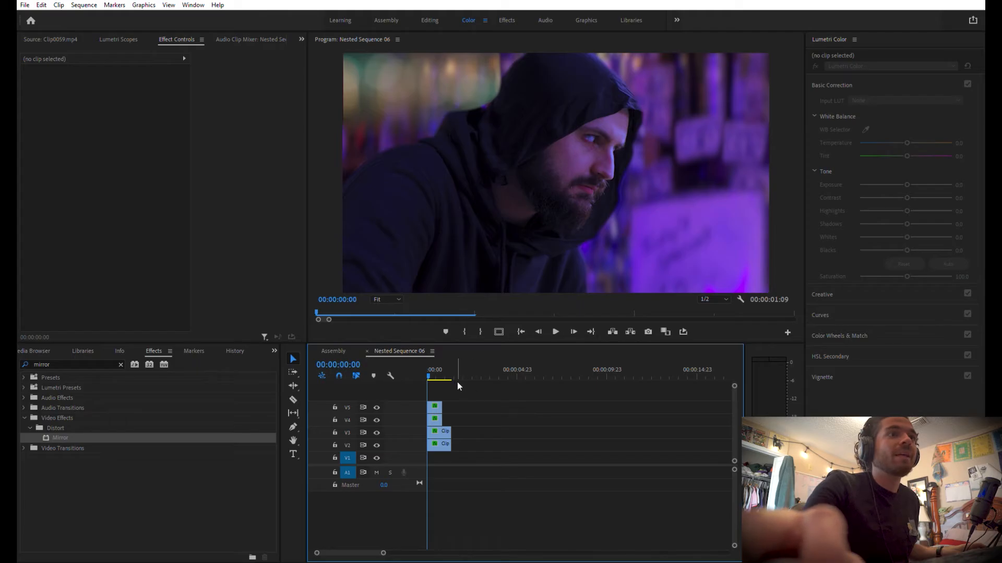
# Soften the V5 patch's mask with a mask expansion of -25 and a mask feather of 136
pyautogui.click(434, 403)
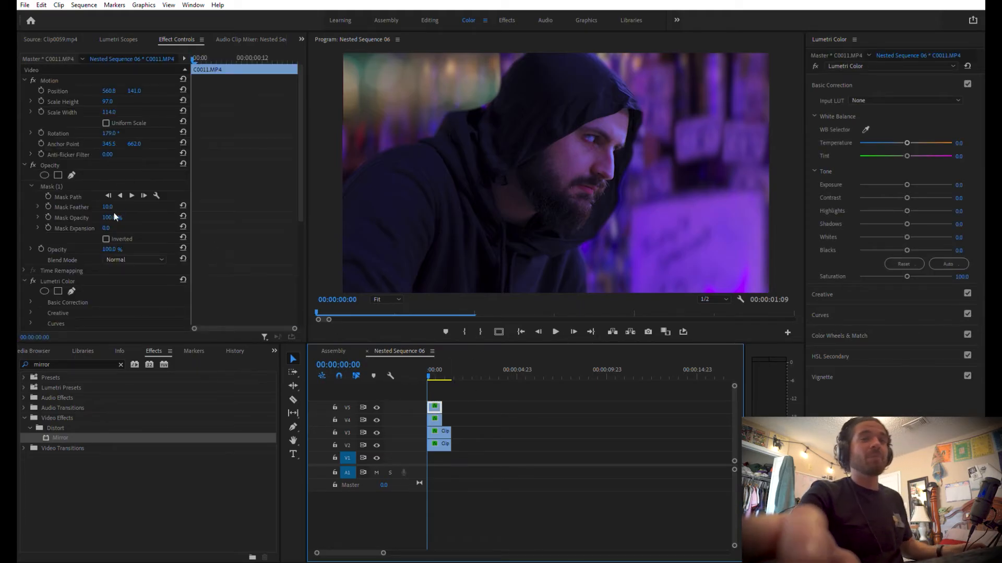
pyautogui.moveTo(107, 206); pyautogui.dragTo(93, 228)
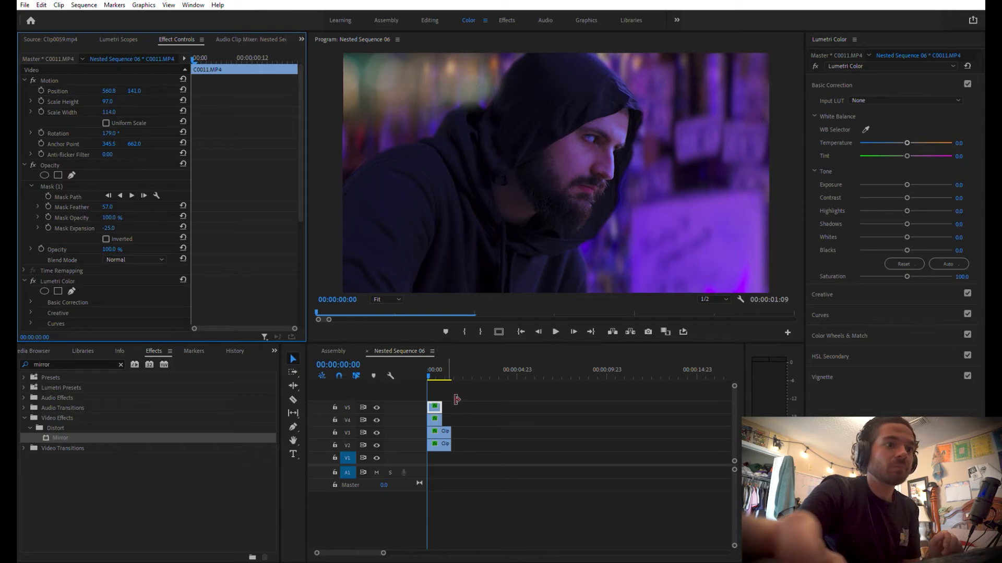
pyautogui.moveTo(108, 207); pyautogui.dragTo(137, 206)
# Move the hooded man clip Clip0024.mp4 from V3 up to V6, above both lights patches
pyautogui.moveTo(457, 404)
pyautogui.mouseDown()
pyautogui.moveTo(436, 422)
pyautogui.moveTo(441, 395)
pyautogui.mouseUp()
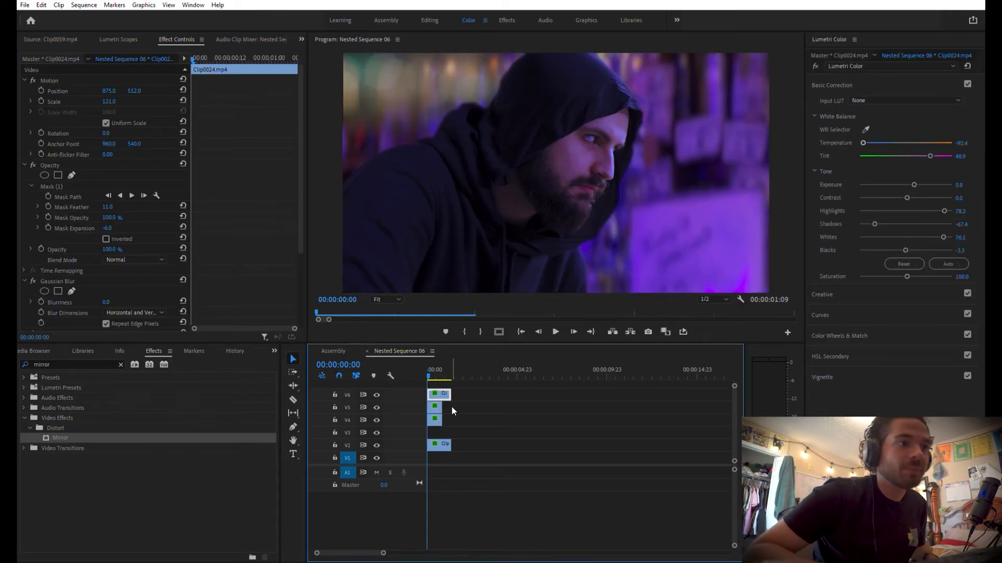
pyautogui.hotkey('ctrl', 'z')
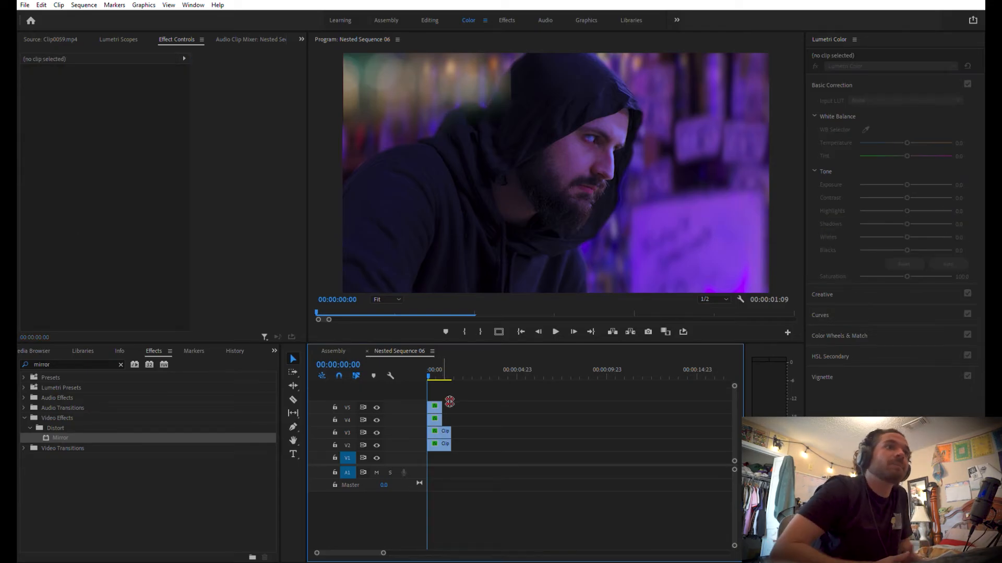
pyautogui.hotkey('ctrl', 'shift', 'z')
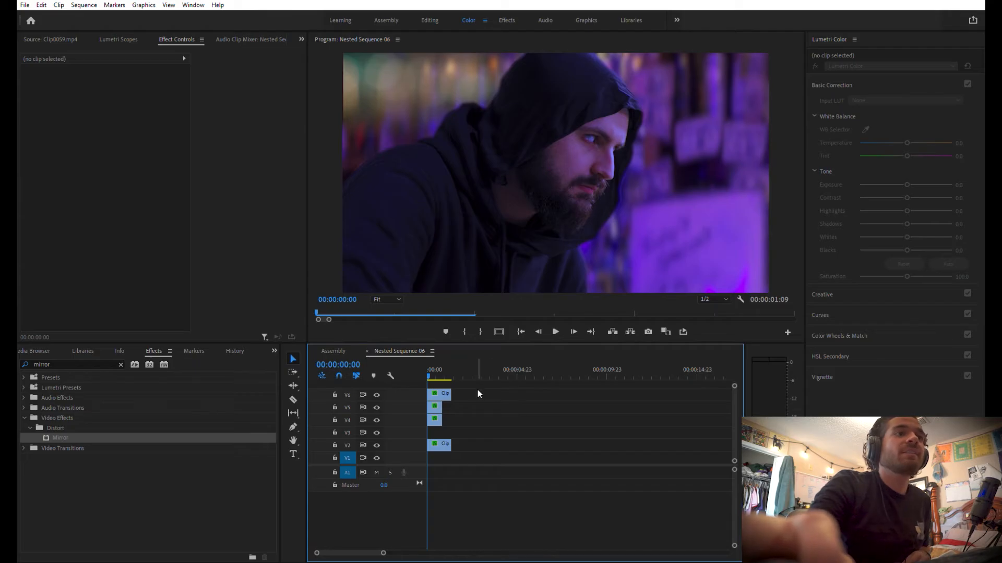
# Sample the colour of the blurred lights for the Hue vs Hue curve of the V4 lights patch
pyautogui.click(435, 407)
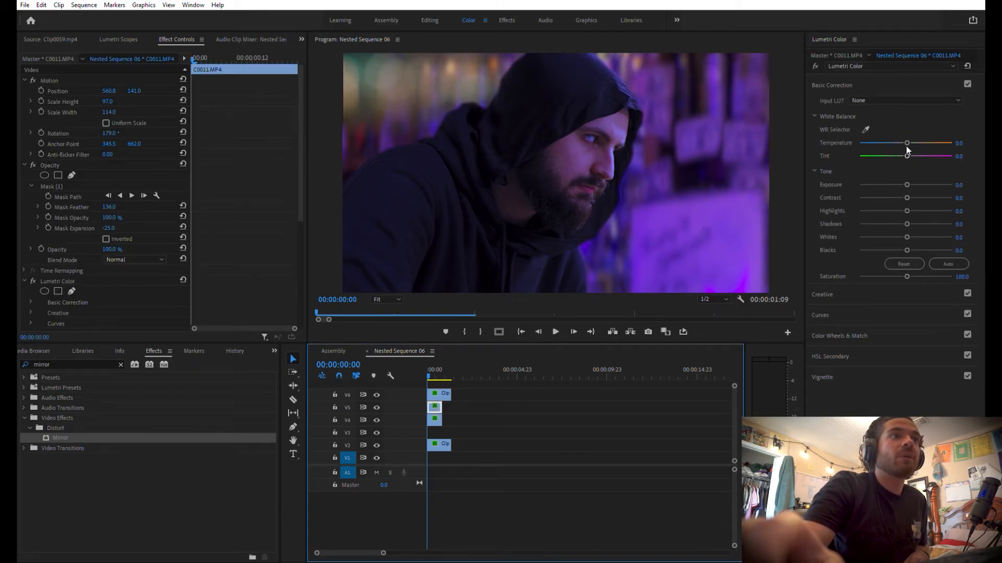
pyautogui.click(841, 347)
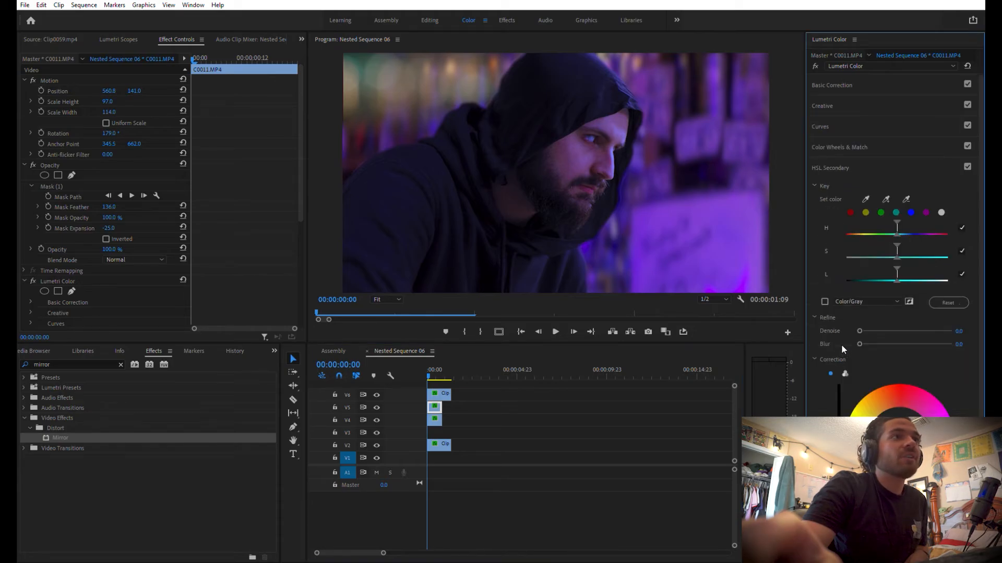
pyautogui.click(827, 126)
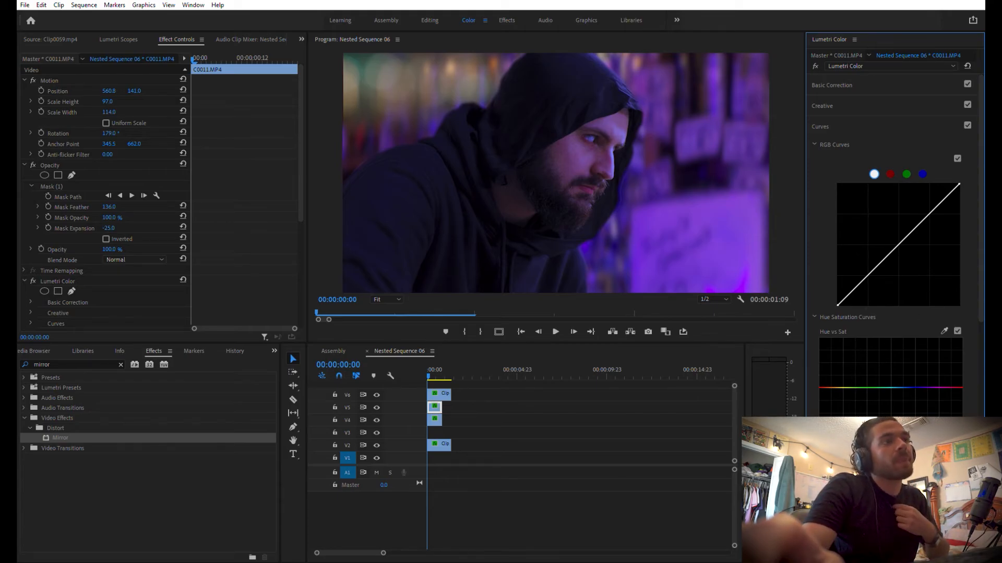
pyautogui.scroll(-2, 981, 290)
pyautogui.scroll(-3, 947, 350)
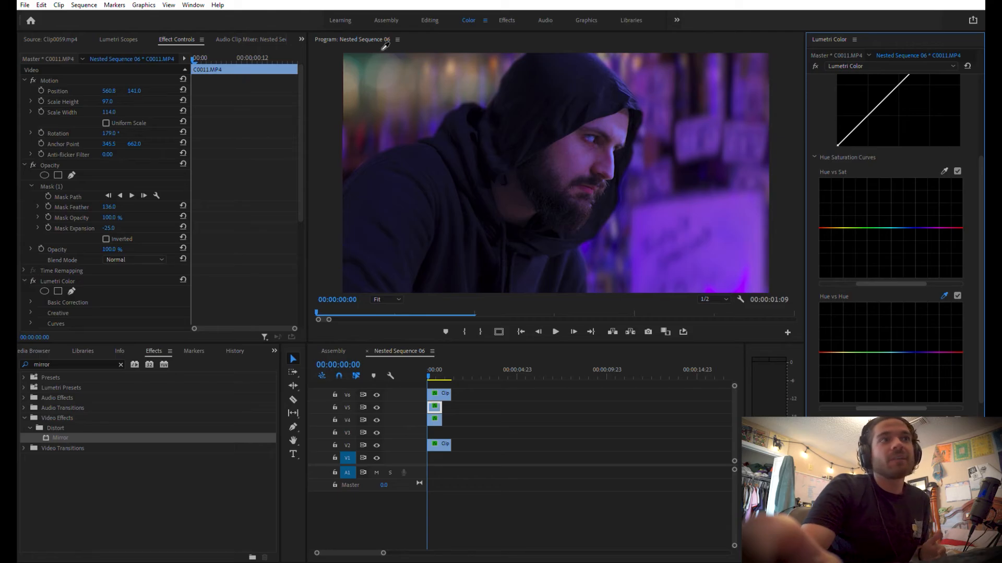
pyautogui.click(361, 56)
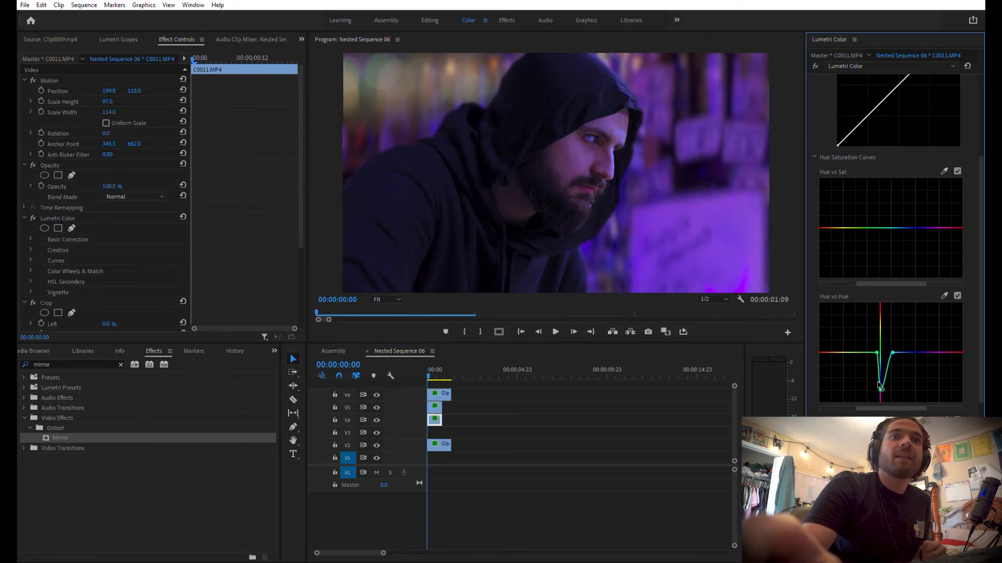
# Try shifting the sampled green hue on the V4 patch's Hue vs Hue curve, and undo the curve changes
pyautogui.moveTo(881, 392)
pyautogui.mouseDown()
pyautogui.moveTo(890, 387)
pyautogui.moveTo(874, 396)
pyautogui.mouseUp()
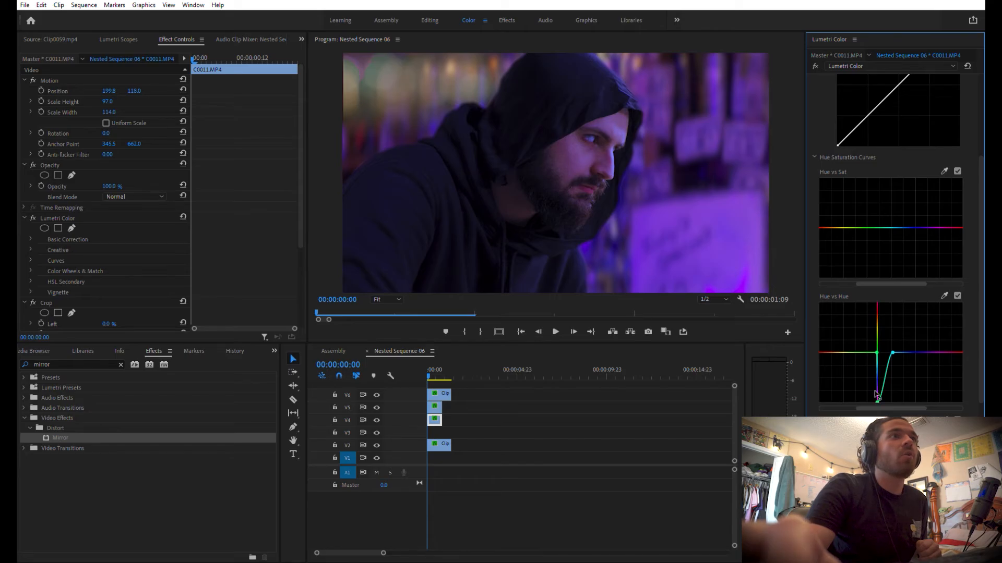
pyautogui.moveTo(875, 351)
pyautogui.mouseDown()
pyautogui.moveTo(840, 347)
pyautogui.moveTo(869, 348)
pyautogui.mouseUp()
pyautogui.hotkey('ctrl', 'z')
pyautogui.hotkey('ctrl', 'z')
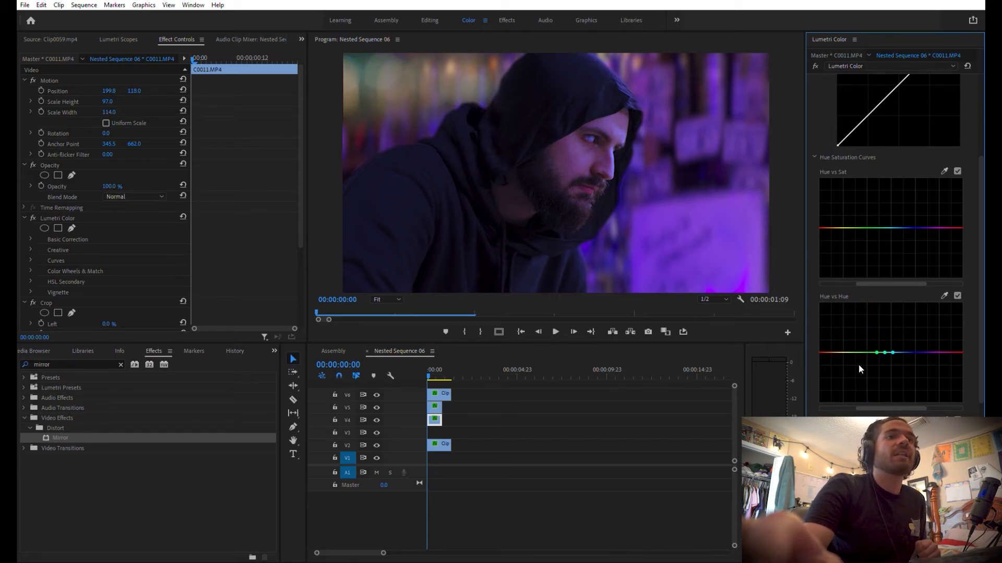
# Tint the V4 lights patch towards purple with Tint 81.5 and Temperature -91.3, and raise its Whites to 87
pyautogui.moveTo(981, 272); pyautogui.dragTo(984, 326)
pyautogui.scroll(10, 983, 326)
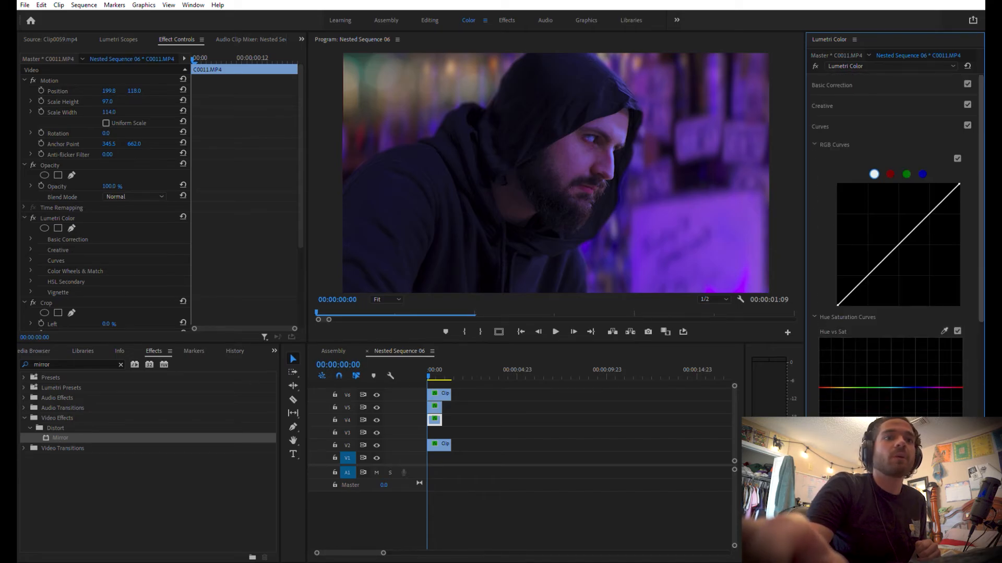
pyautogui.click(845, 89)
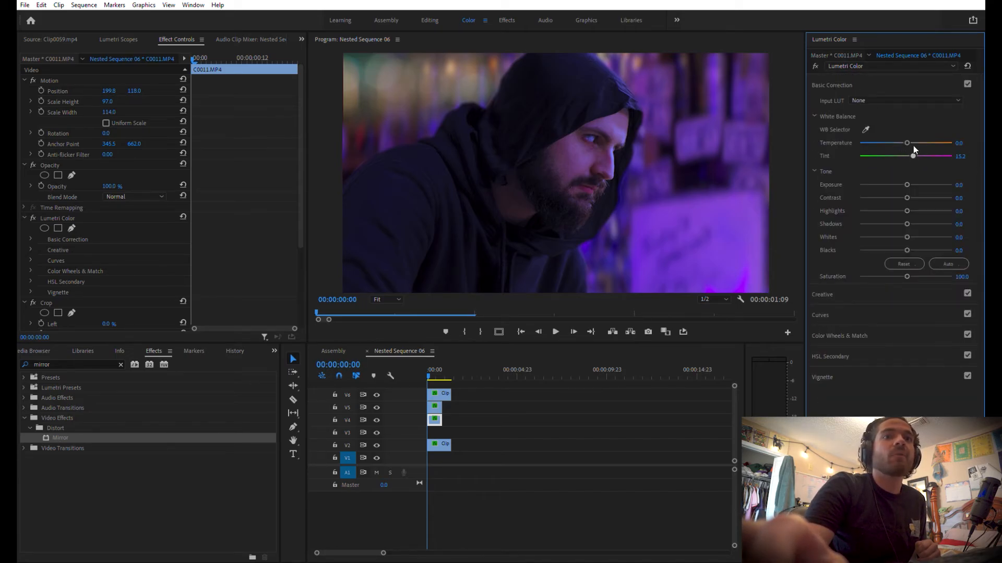
pyautogui.moveTo(940, 155); pyautogui.dragTo(936, 152)
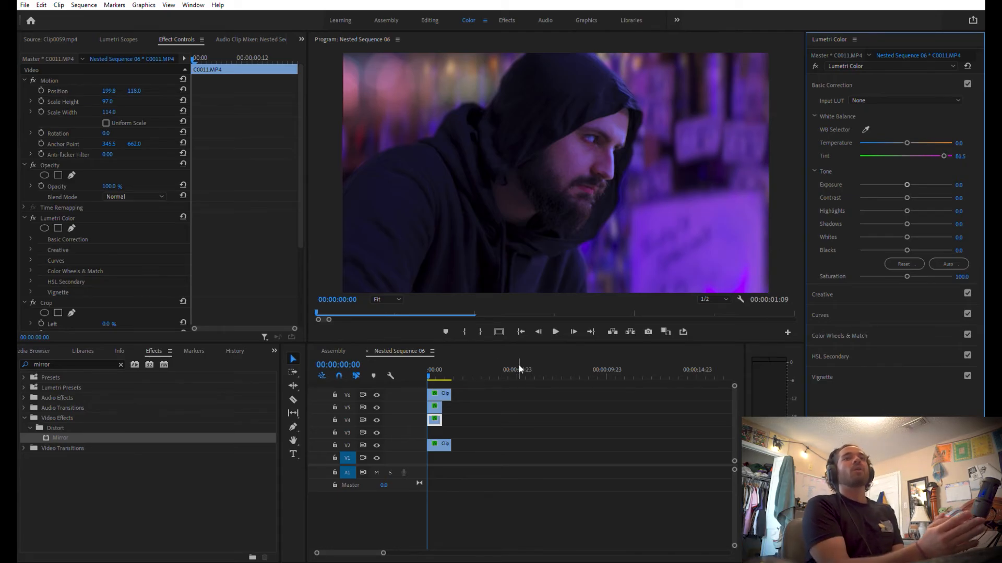
pyautogui.moveTo(905, 141); pyautogui.dragTo(865, 146)
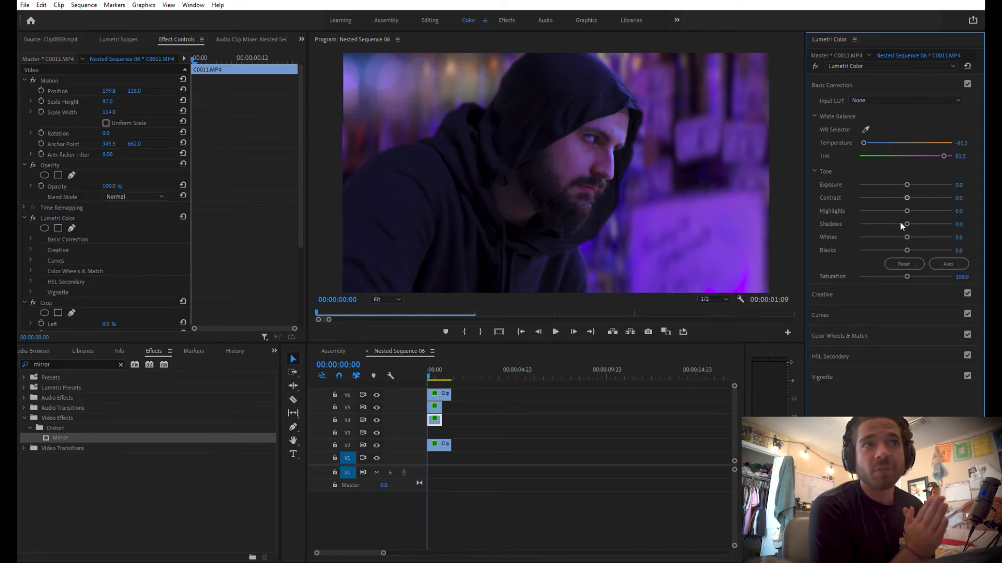
pyautogui.moveTo(906, 233); pyautogui.dragTo(948, 239)
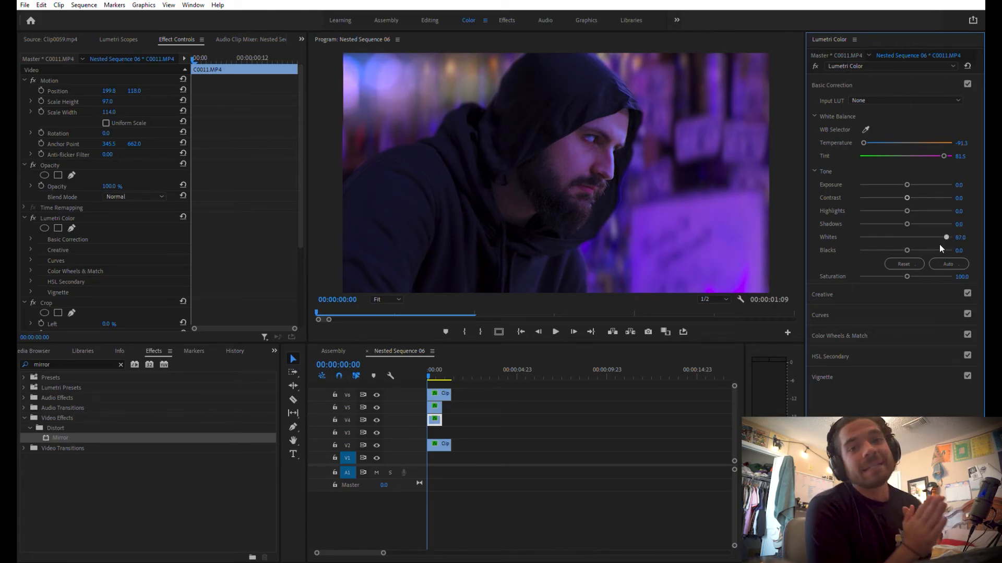
# Copy the V4 patch's Lumetri colour correction to the V5 patch and lower the V5 patch's Exposure to -0.4
pyautogui.click(438, 416)
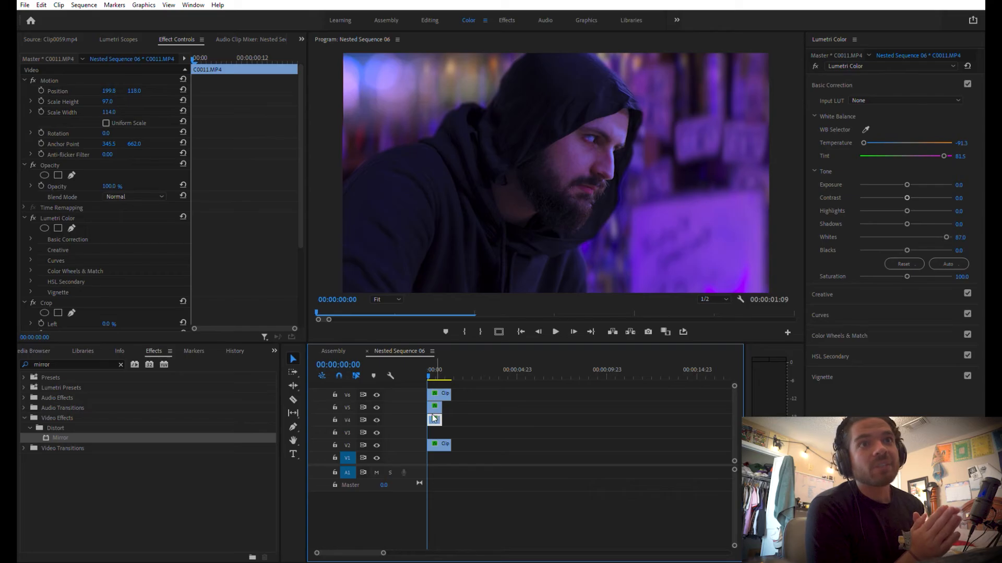
pyautogui.click(433, 418)
pyautogui.click(437, 418)
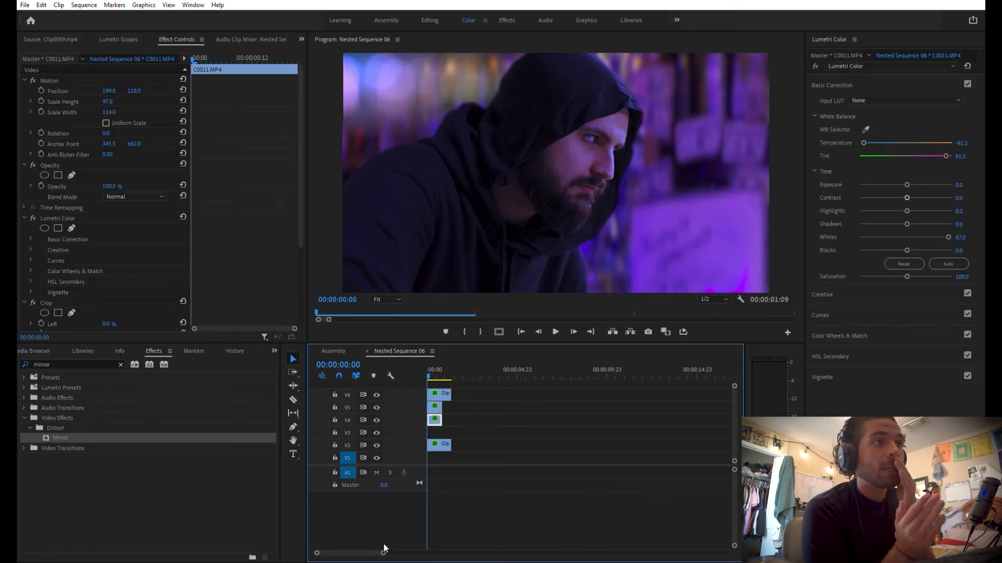
pyautogui.moveTo(384, 546); pyautogui.dragTo(360, 546)
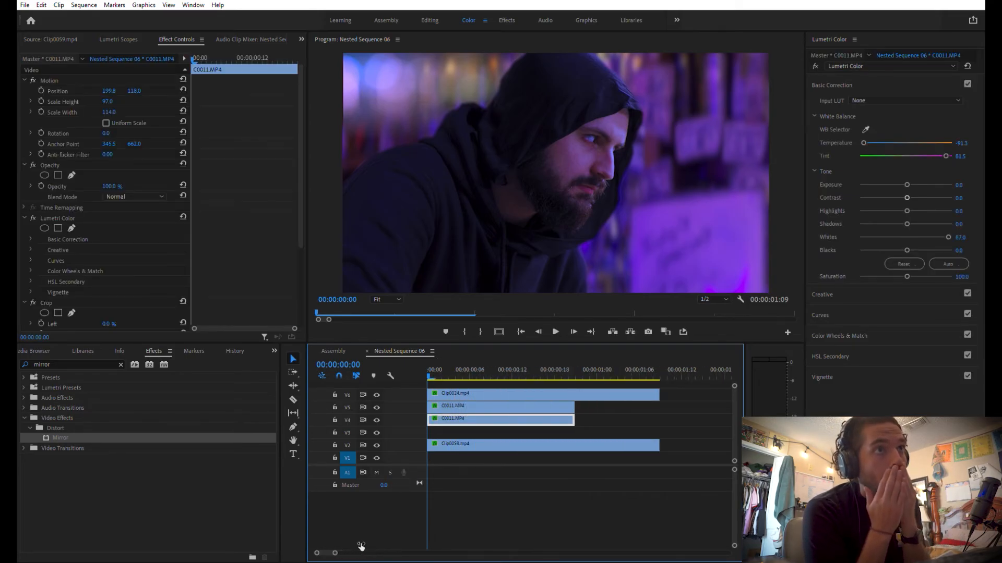
pyautogui.click(524, 405)
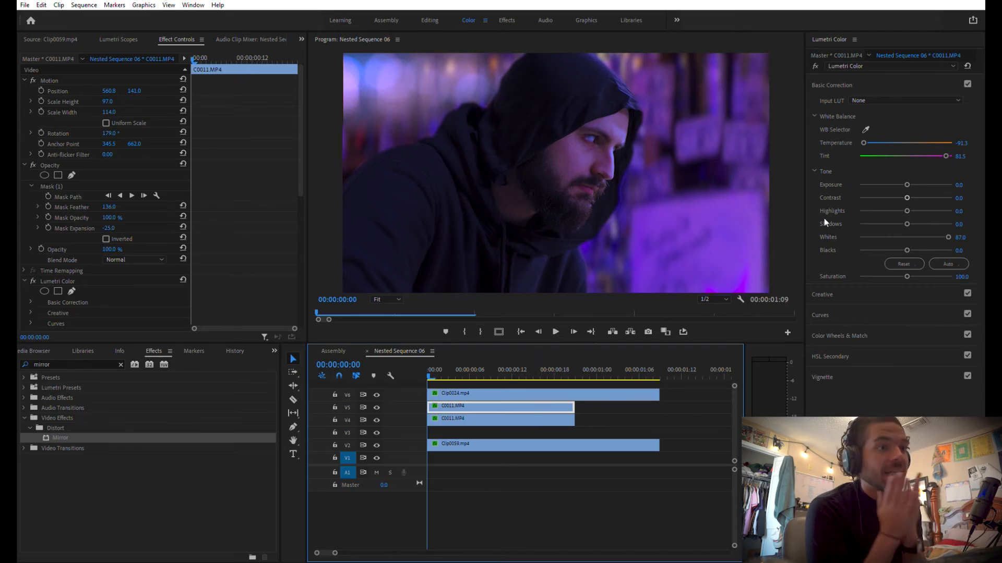
pyautogui.moveTo(906, 182)
pyautogui.mouseDown()
pyautogui.moveTo(924, 174)
pyautogui.moveTo(903, 180)
pyautogui.mouseUp()
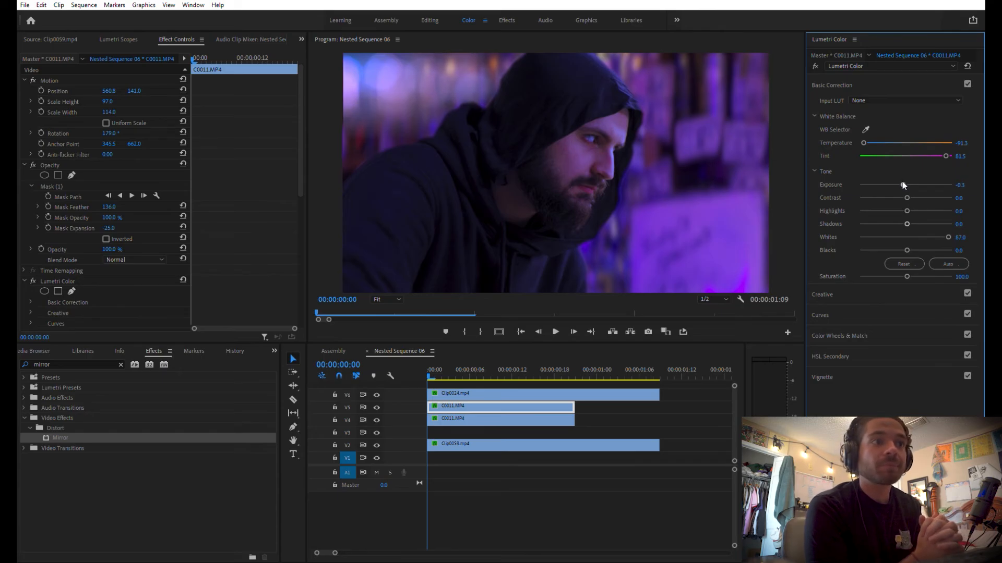
pyautogui.moveTo(903, 184); pyautogui.dragTo(901, 185)
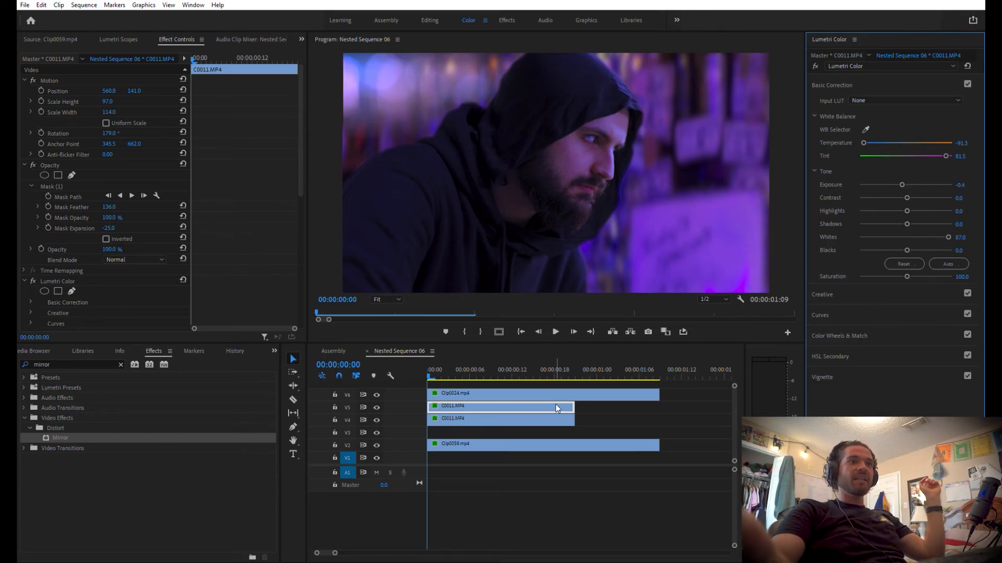
# Slightly lower the Exposure of the V4 lights patch
pyautogui.click(473, 418)
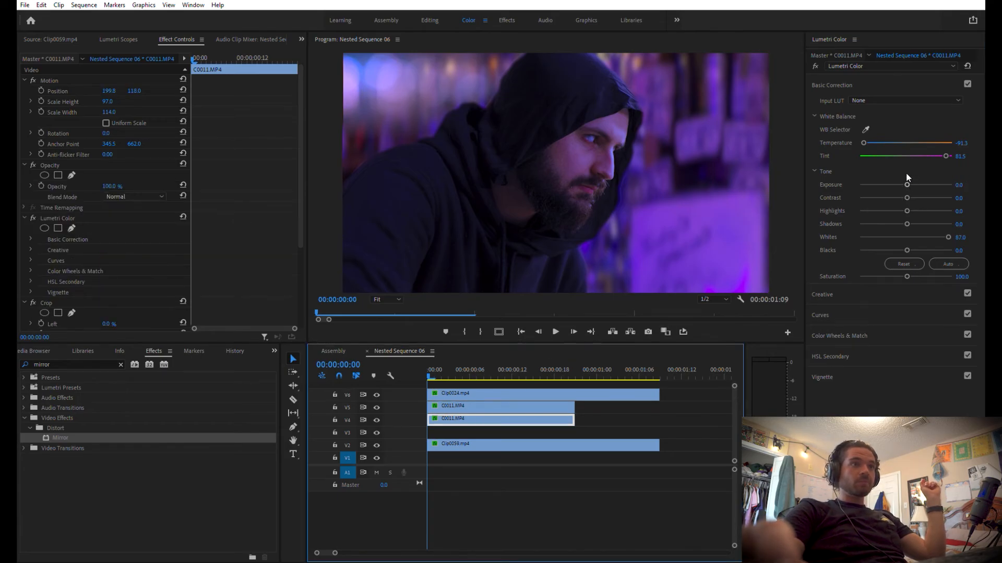
pyautogui.moveTo(907, 184); pyautogui.dragTo(900, 182)
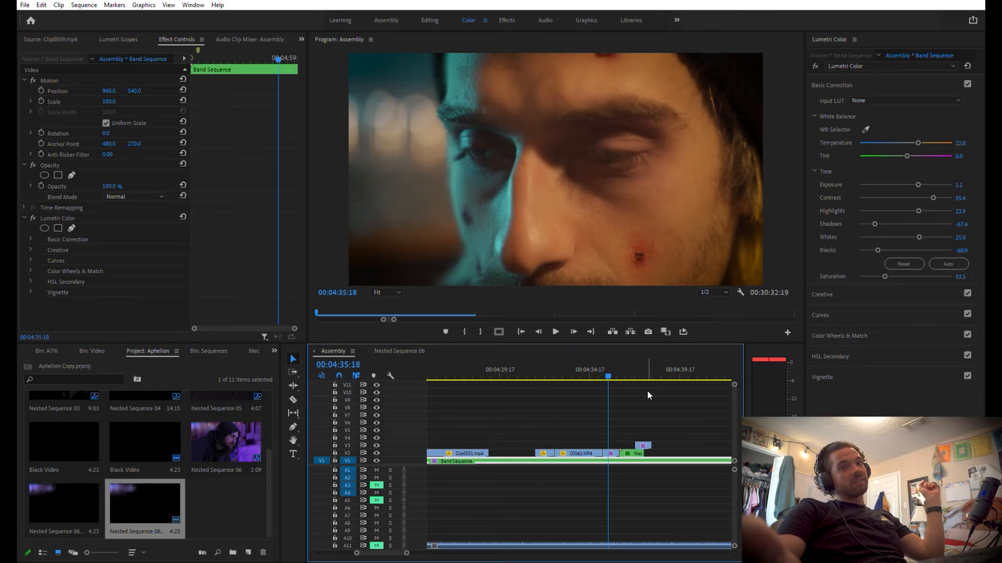
# Play the Assembly from the face close-up in the enlarged preview and inspect the hooded man shot at 00:04:37:00
pyautogui.press('`')
pyautogui.press('space')
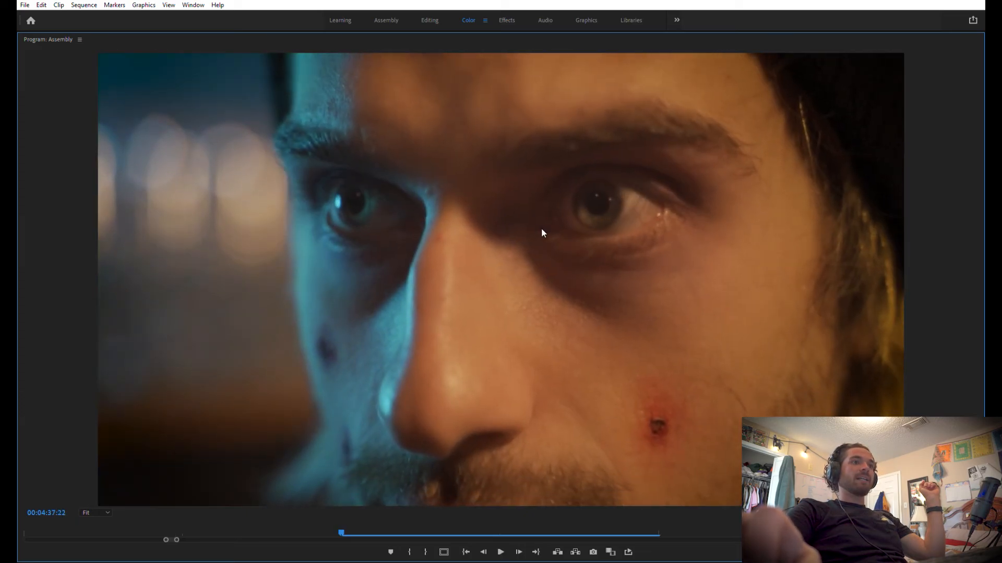
pyautogui.press('space')
pyautogui.press('`')
pyautogui.click(632, 374)
pyautogui.press('`')
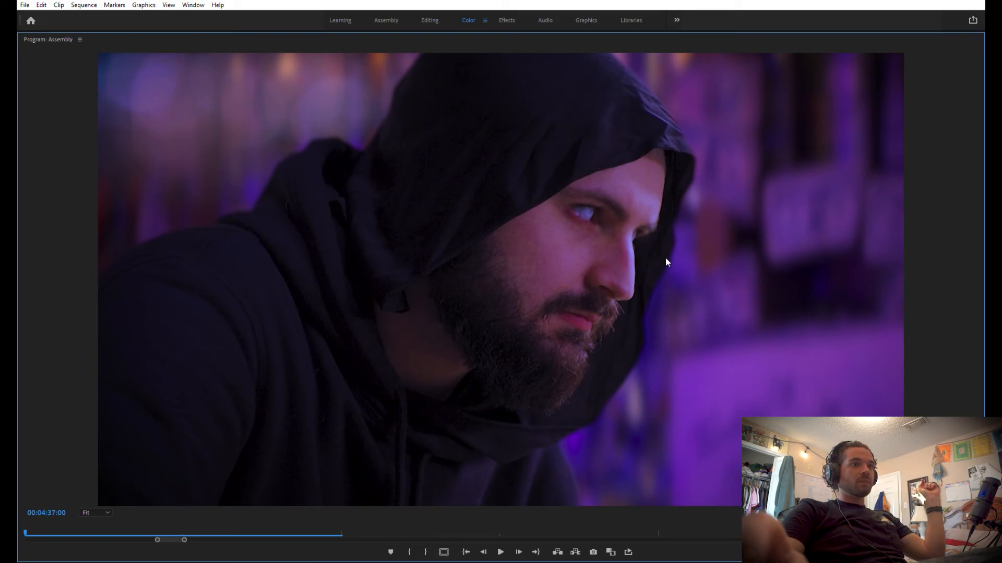
pyautogui.press('`')
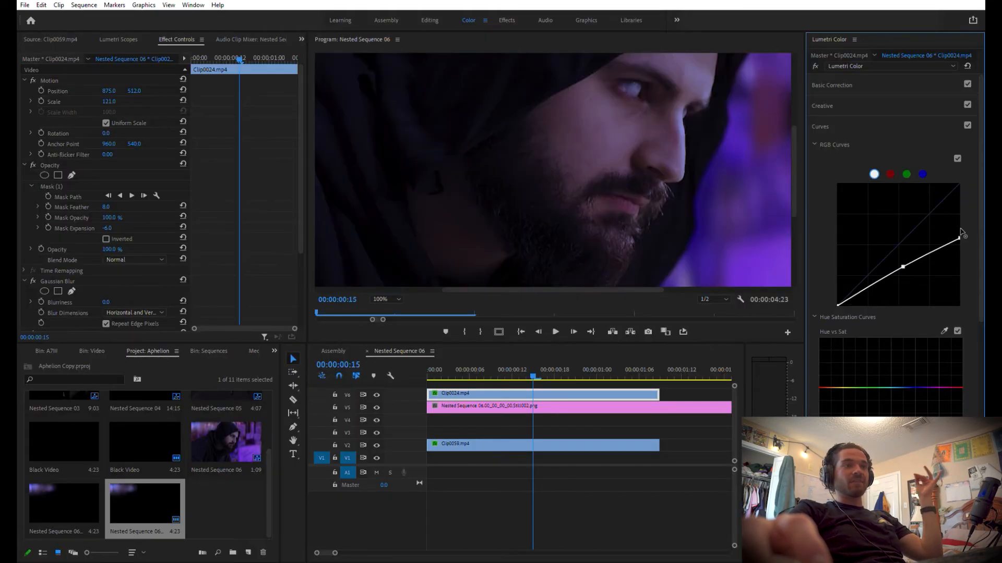
# Raise the white end of Clip0024's RGB curve slightly and add a point at blue on its Hue vs Sat curve
pyautogui.moveTo(961, 230)
pyautogui.mouseDown()
pyautogui.moveTo(964, 204)
pyautogui.moveTo(967, 215)
pyautogui.mouseUp()
pyautogui.scroll(-5, 978, 231)
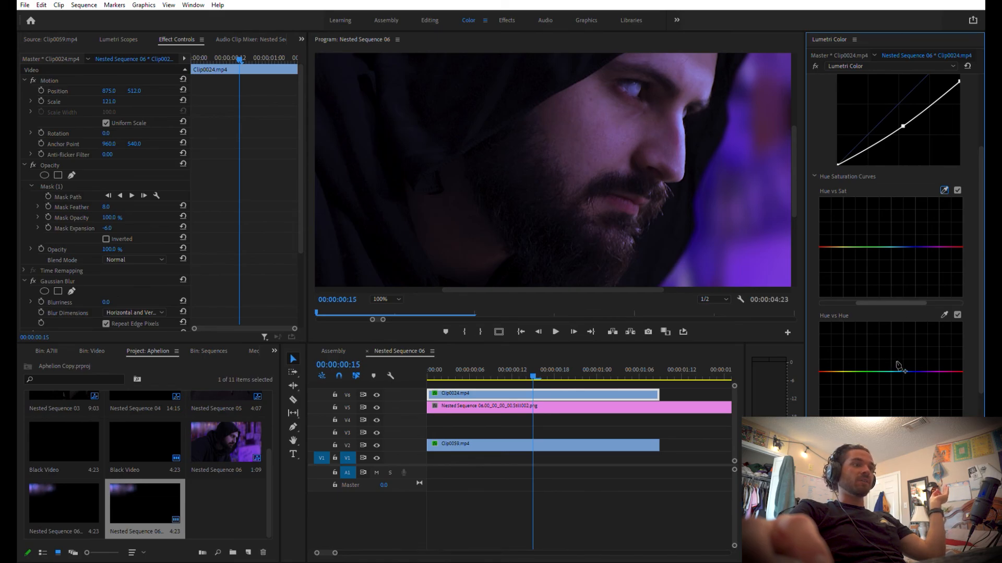
pyautogui.click(908, 247)
# Lower Clip0024's Luma vs Sat curve slightly to desaturate the hooded man
pyautogui.scroll(-2, 983, 254)
pyautogui.scroll(-10, 982, 254)
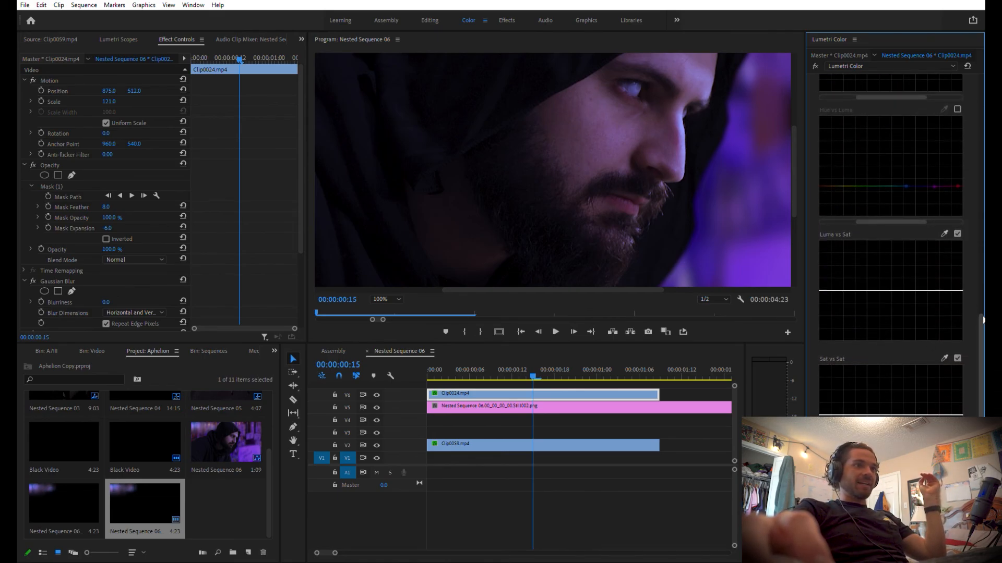
pyautogui.moveTo(890, 290)
pyautogui.mouseDown()
pyautogui.moveTo(896, 271)
pyautogui.moveTo(901, 292)
pyautogui.mouseUp()
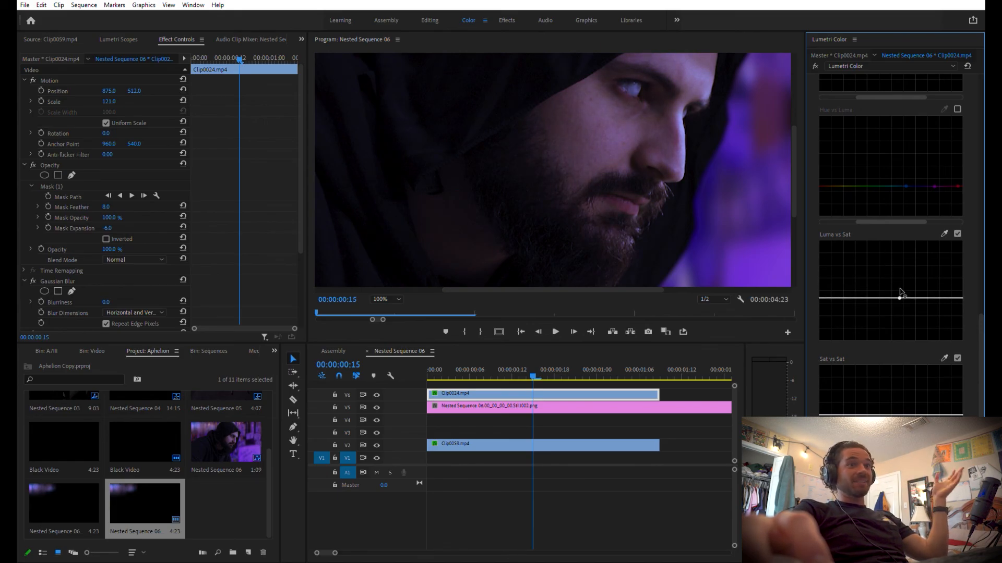
pyautogui.moveTo(981, 317); pyautogui.dragTo(981, 152)
# With the whole frame fitted in the preview, set Clip0024's Temperature to -58.7, lower its Blacks, and check the enlarged result
pyautogui.click(392, 299)
pyautogui.click(391, 311)
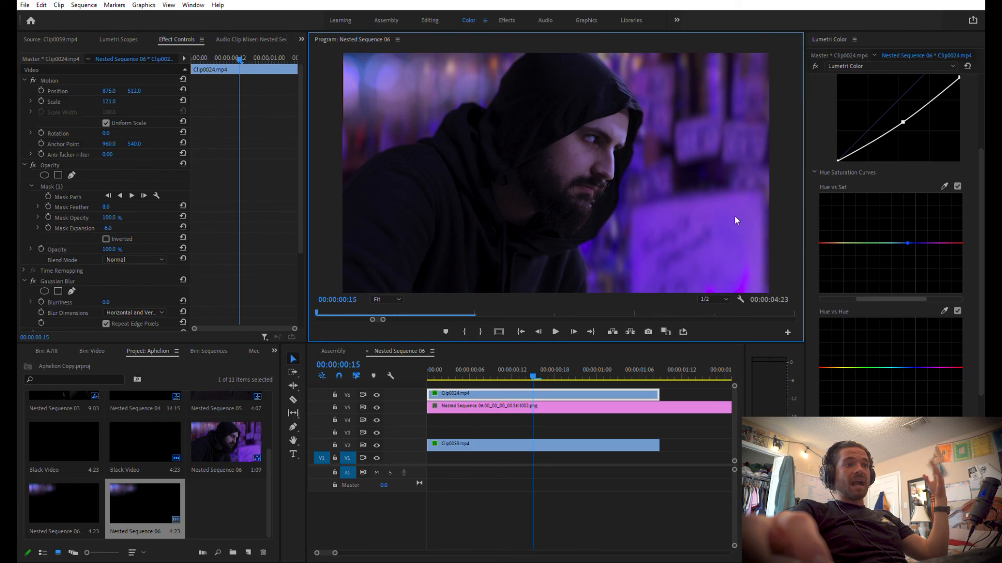
pyautogui.scroll(10, 822, 71)
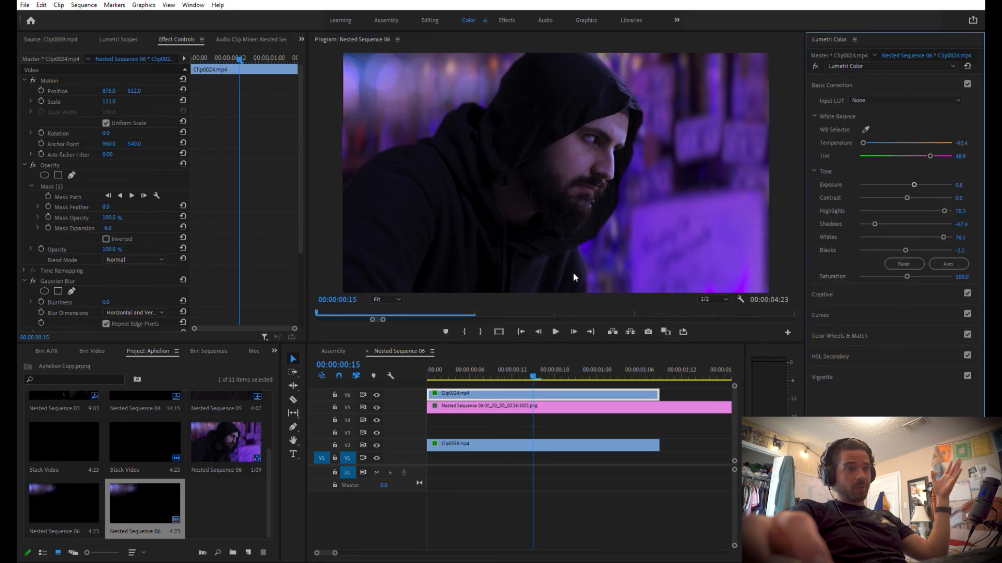
pyautogui.moveTo(879, 138); pyautogui.dragTo(877, 140)
pyautogui.moveTo(905, 250); pyautogui.dragTo(897, 246)
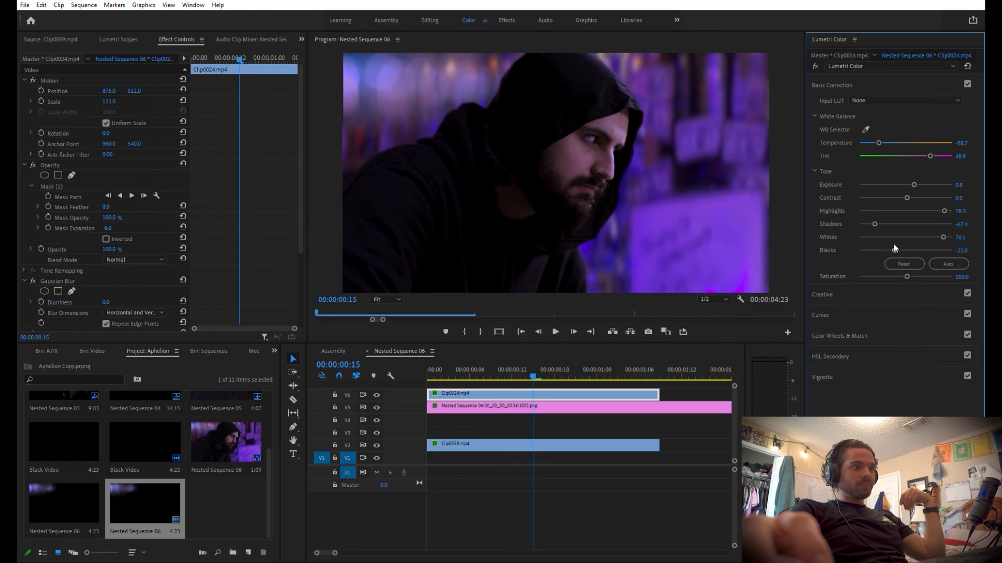
pyautogui.press('`')
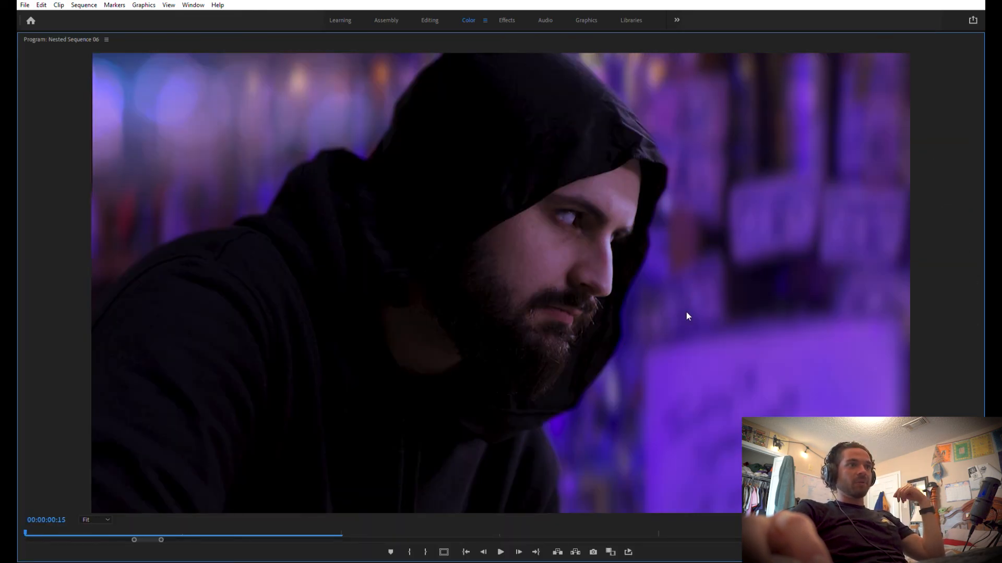
pyautogui.press('`')
# Pull down the blue channel of Clip0024's RGB curves at the highlight end and in the midtones
pyautogui.click(923, 174)
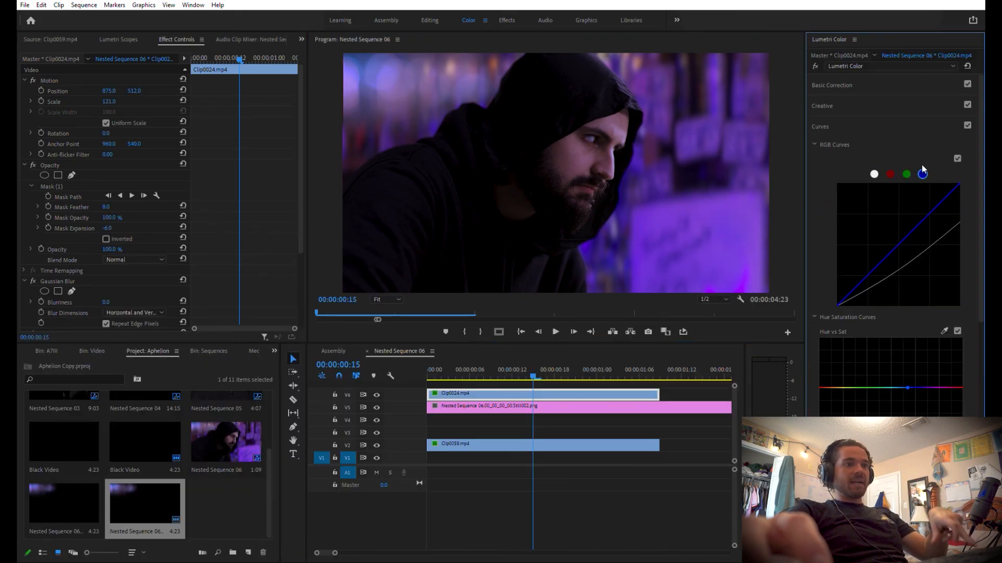
pyautogui.moveTo(959, 183); pyautogui.dragTo(923, 192)
pyautogui.moveTo(887, 239); pyautogui.dragTo(892, 257)
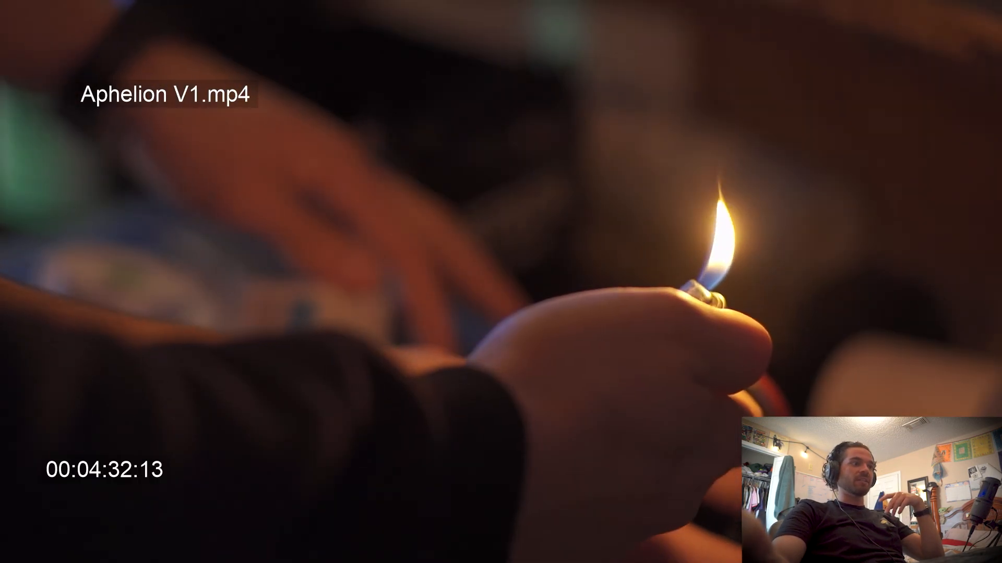